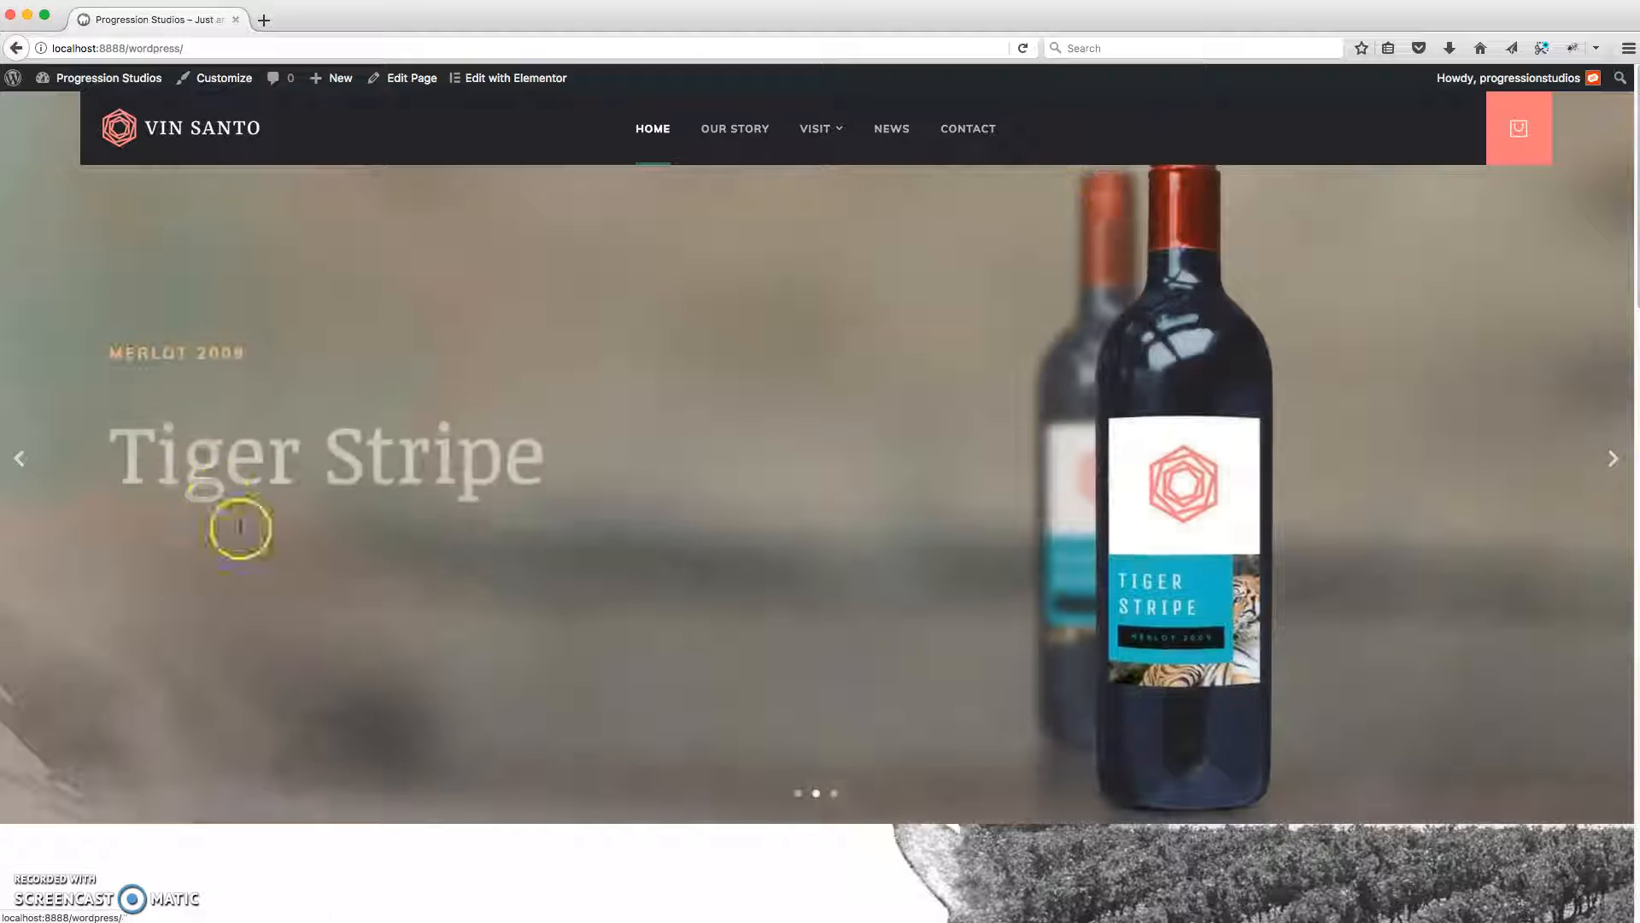
# Step: View the slides on the transparent-header home page and return to the main home page
pyautogui.moveTo(814, 170)
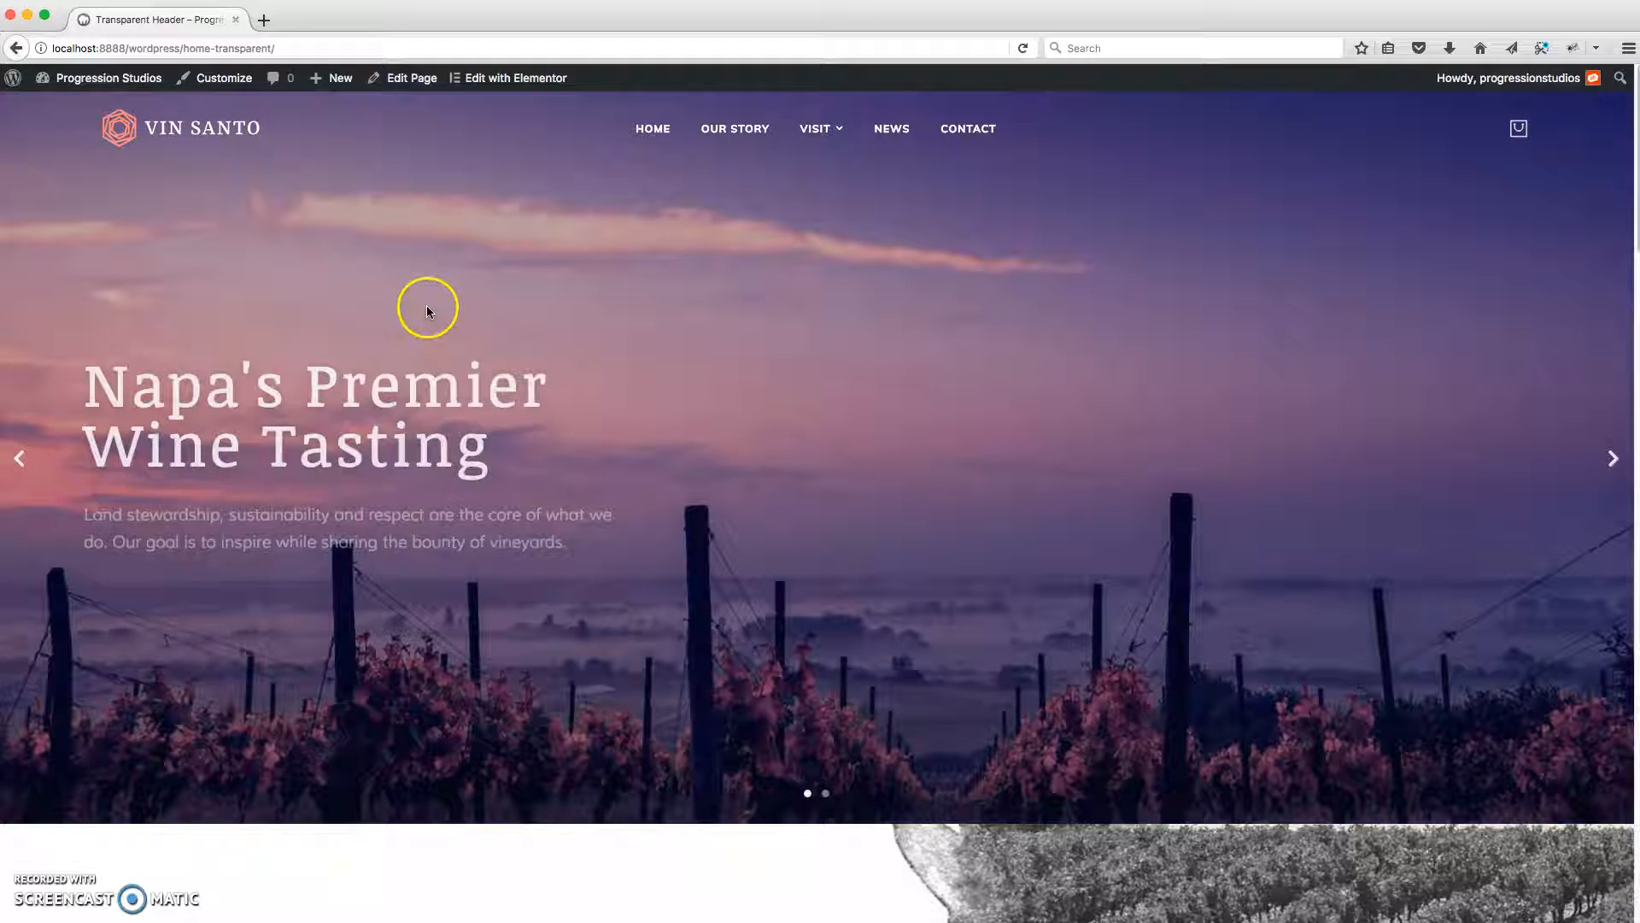
pyautogui.click(1606, 459)
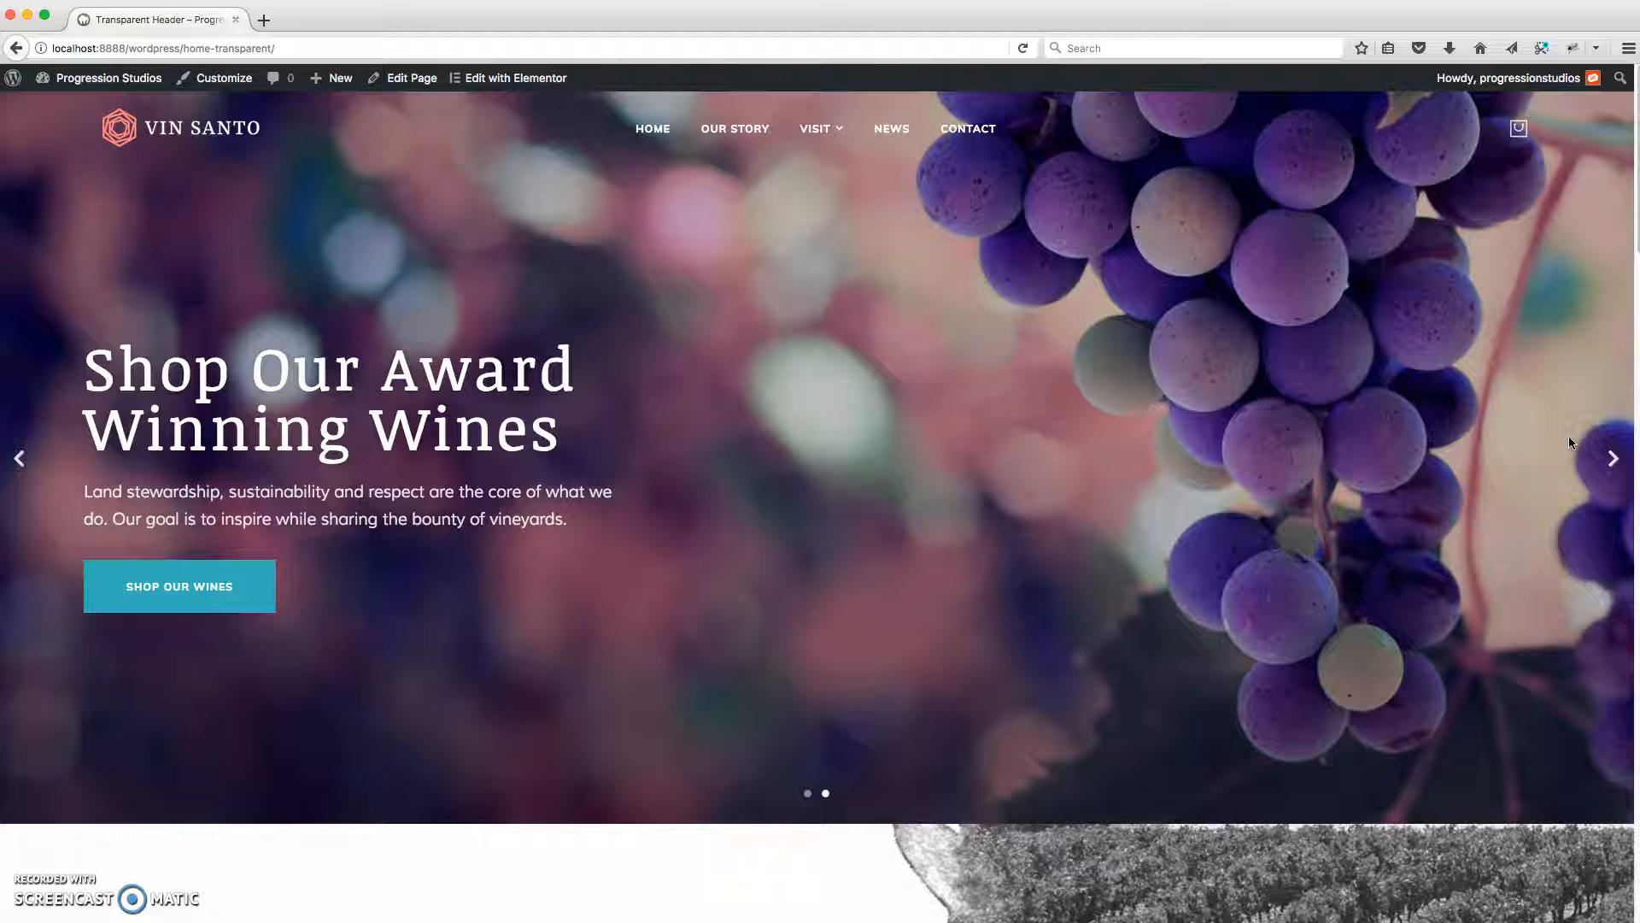
pyautogui.click(658, 139)
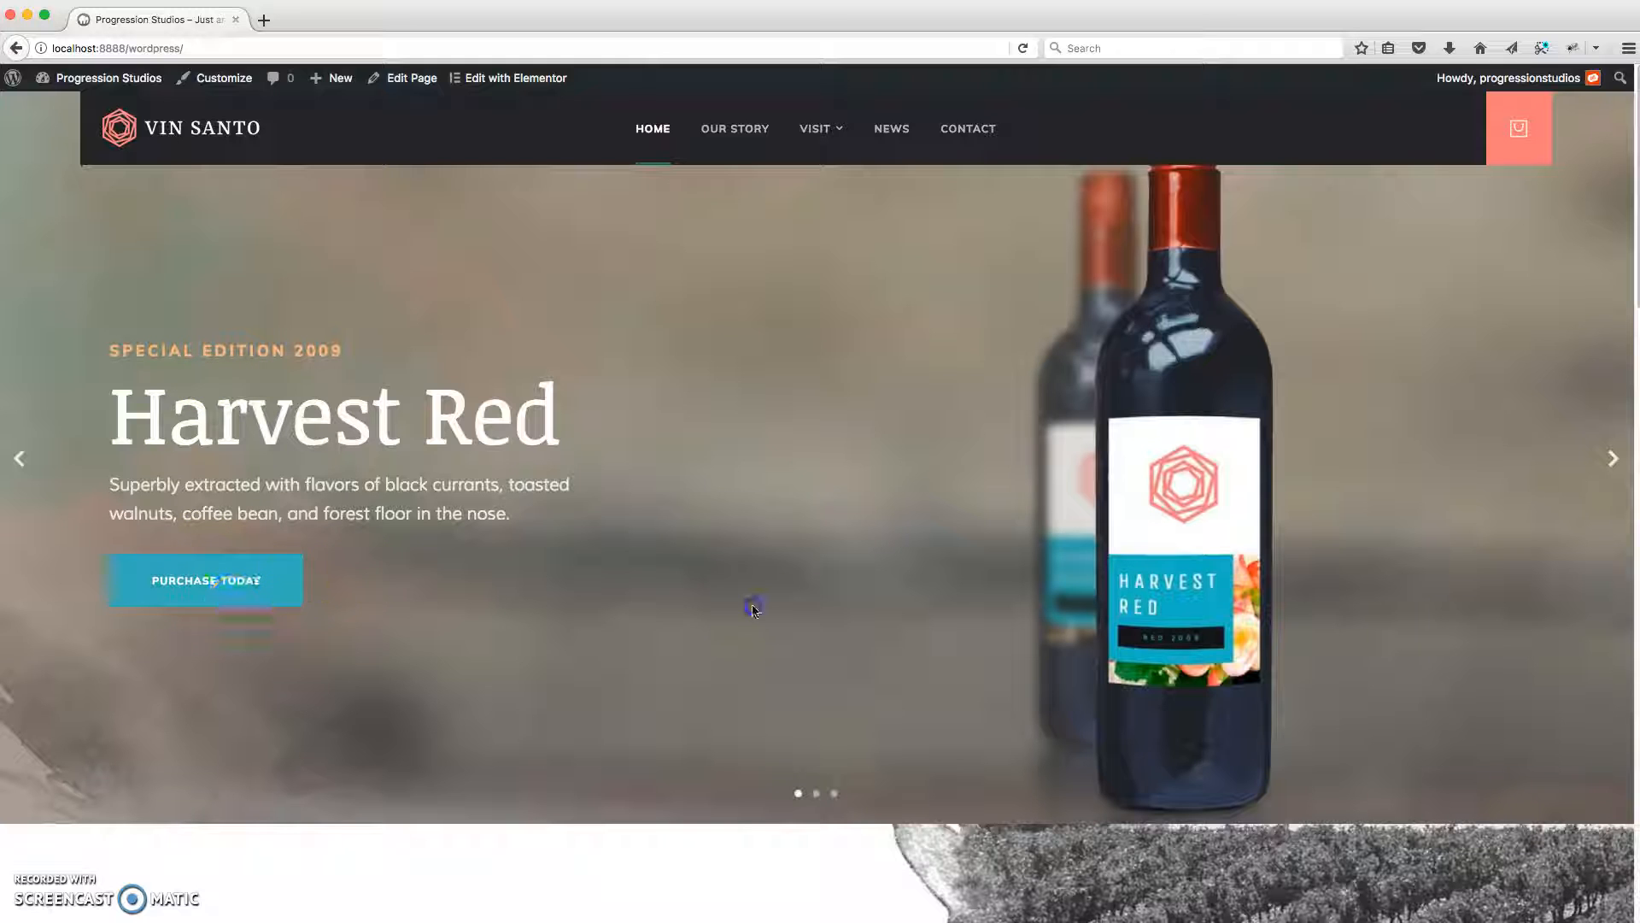
# Step: Open the home page in Elementor, select its main slider and look through the slider's content, options and animations sections
pyautogui.click(496, 78)
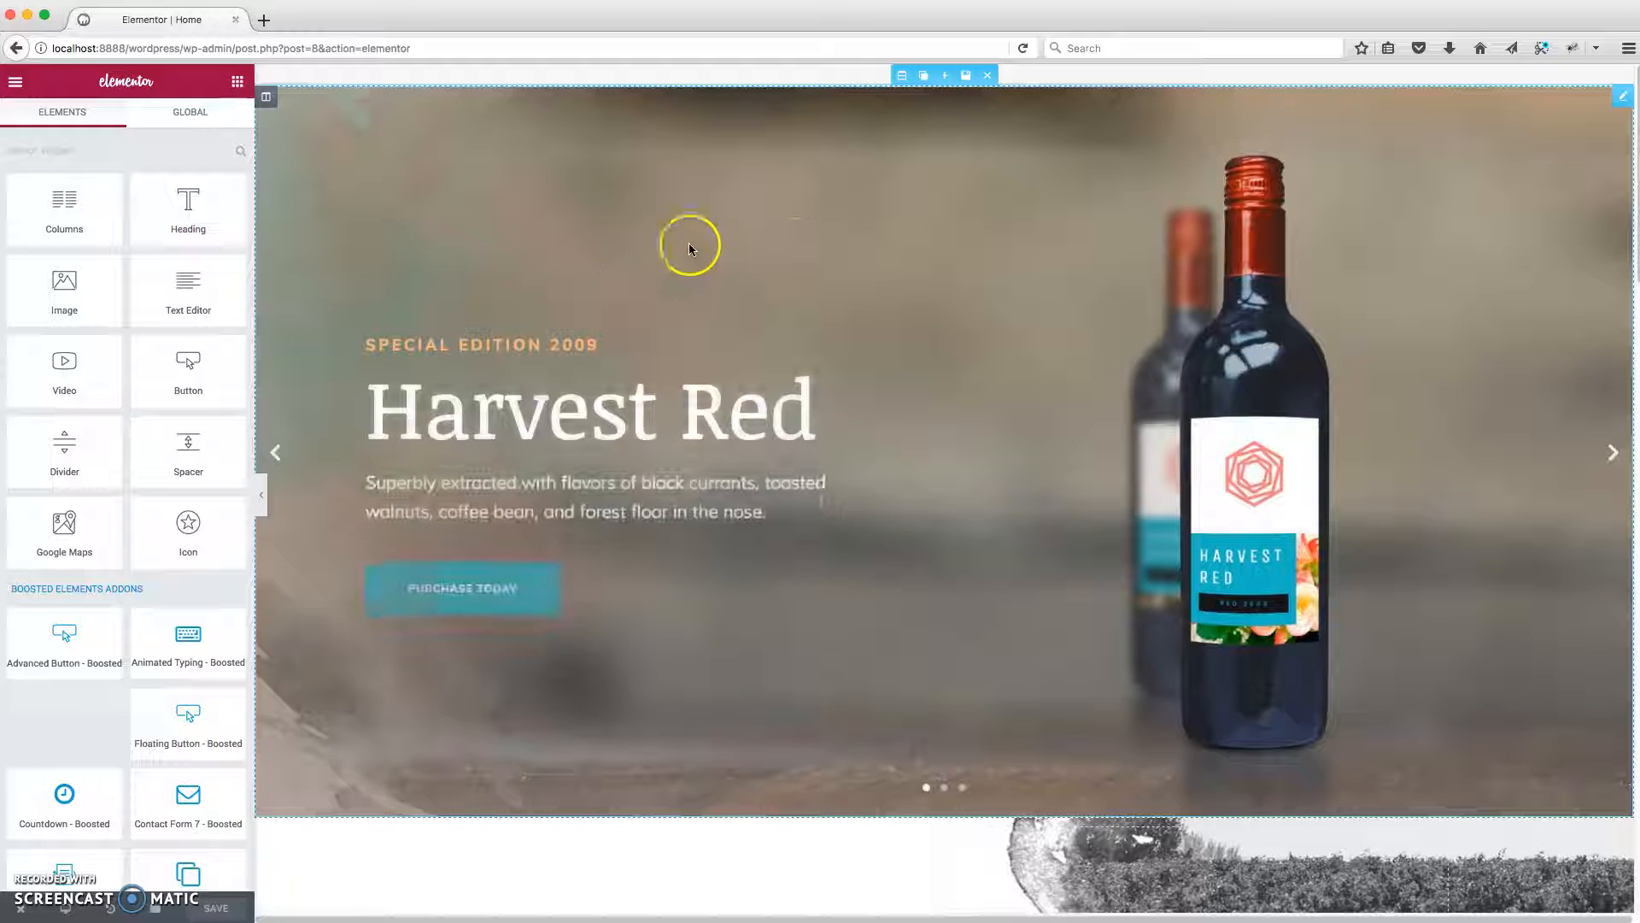
pyautogui.click(815, 249)
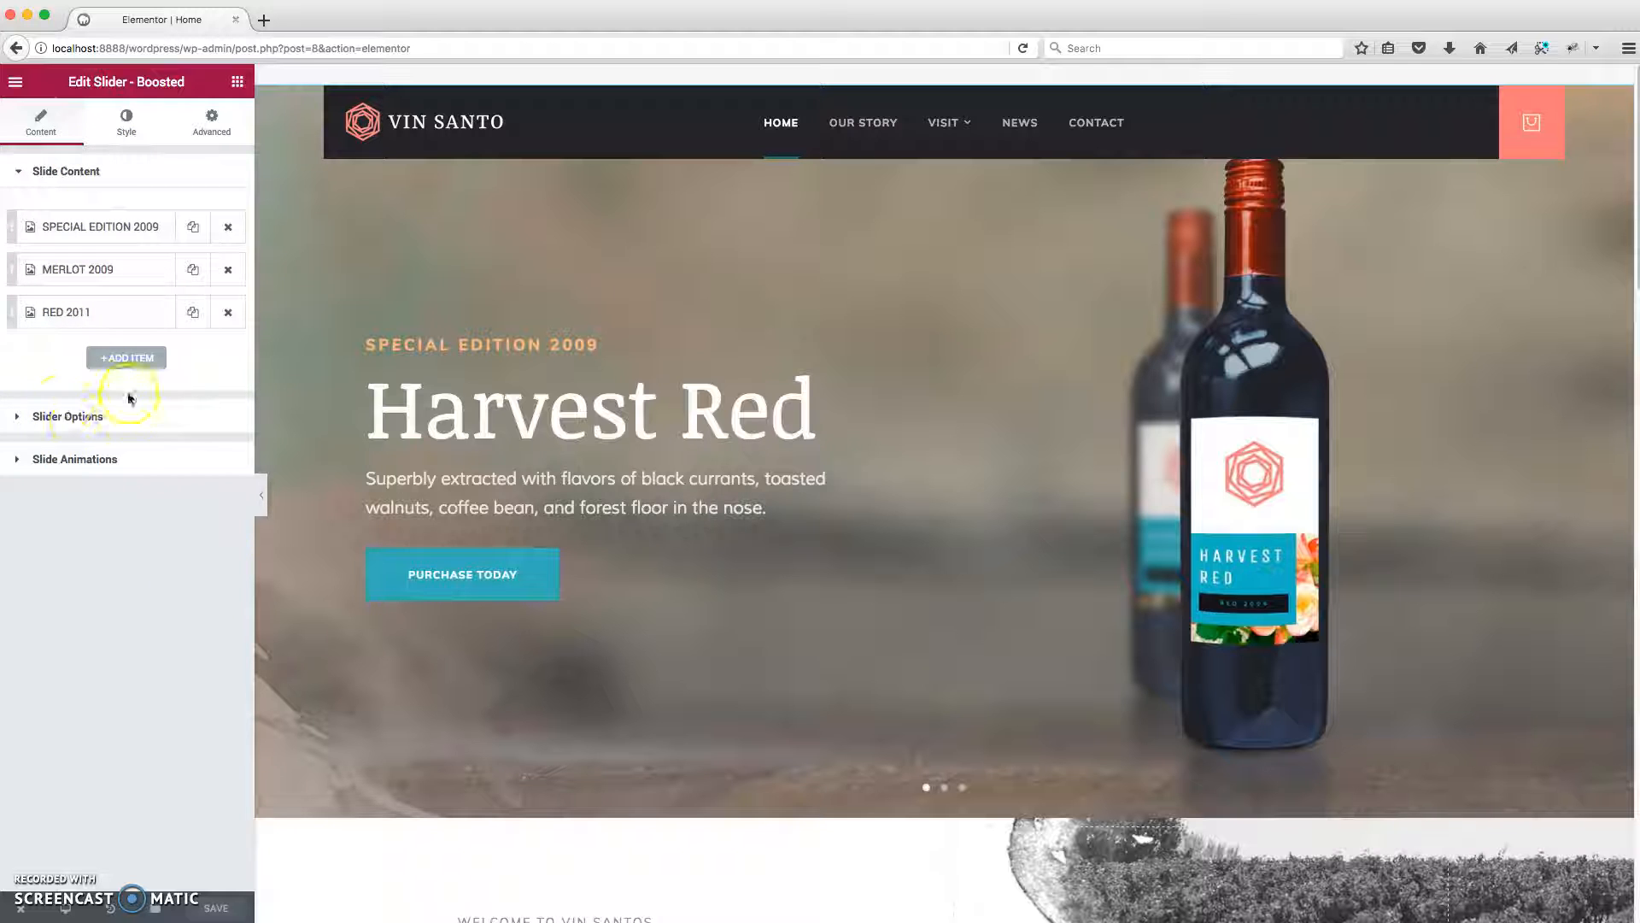
pyautogui.click(108, 173)
pyautogui.click(85, 216)
pyautogui.click(85, 217)
pyautogui.click(87, 256)
pyautogui.click(82, 254)
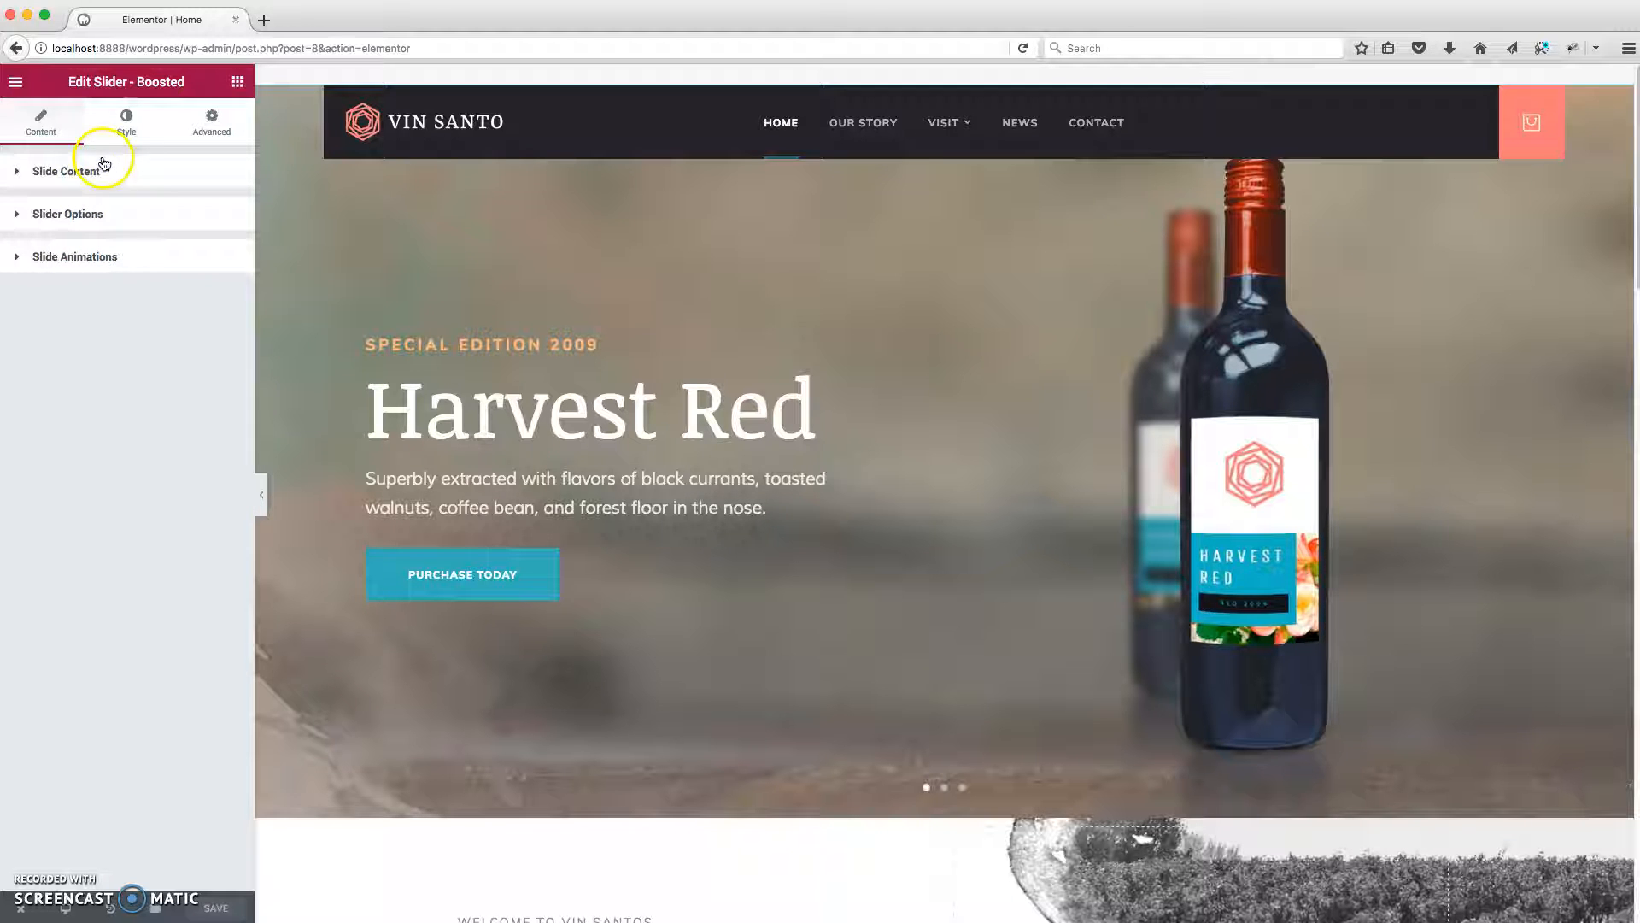
# Step: Try centre and right alignment for the slider content in the main styles and restore left alignment
pyautogui.click(122, 134)
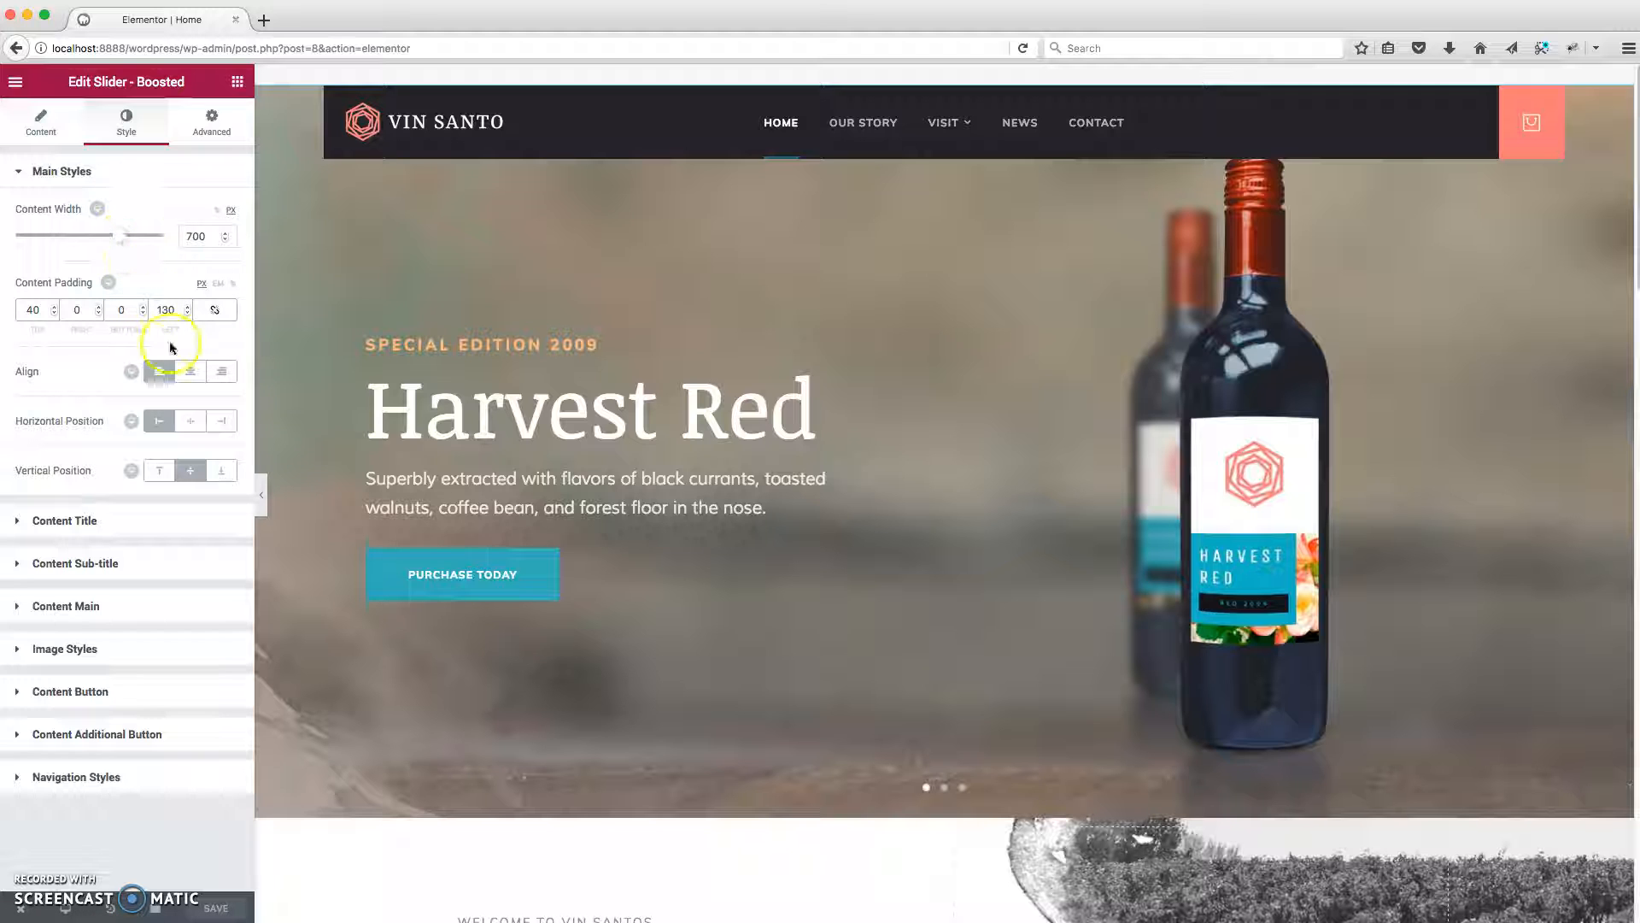
pyautogui.click(191, 376)
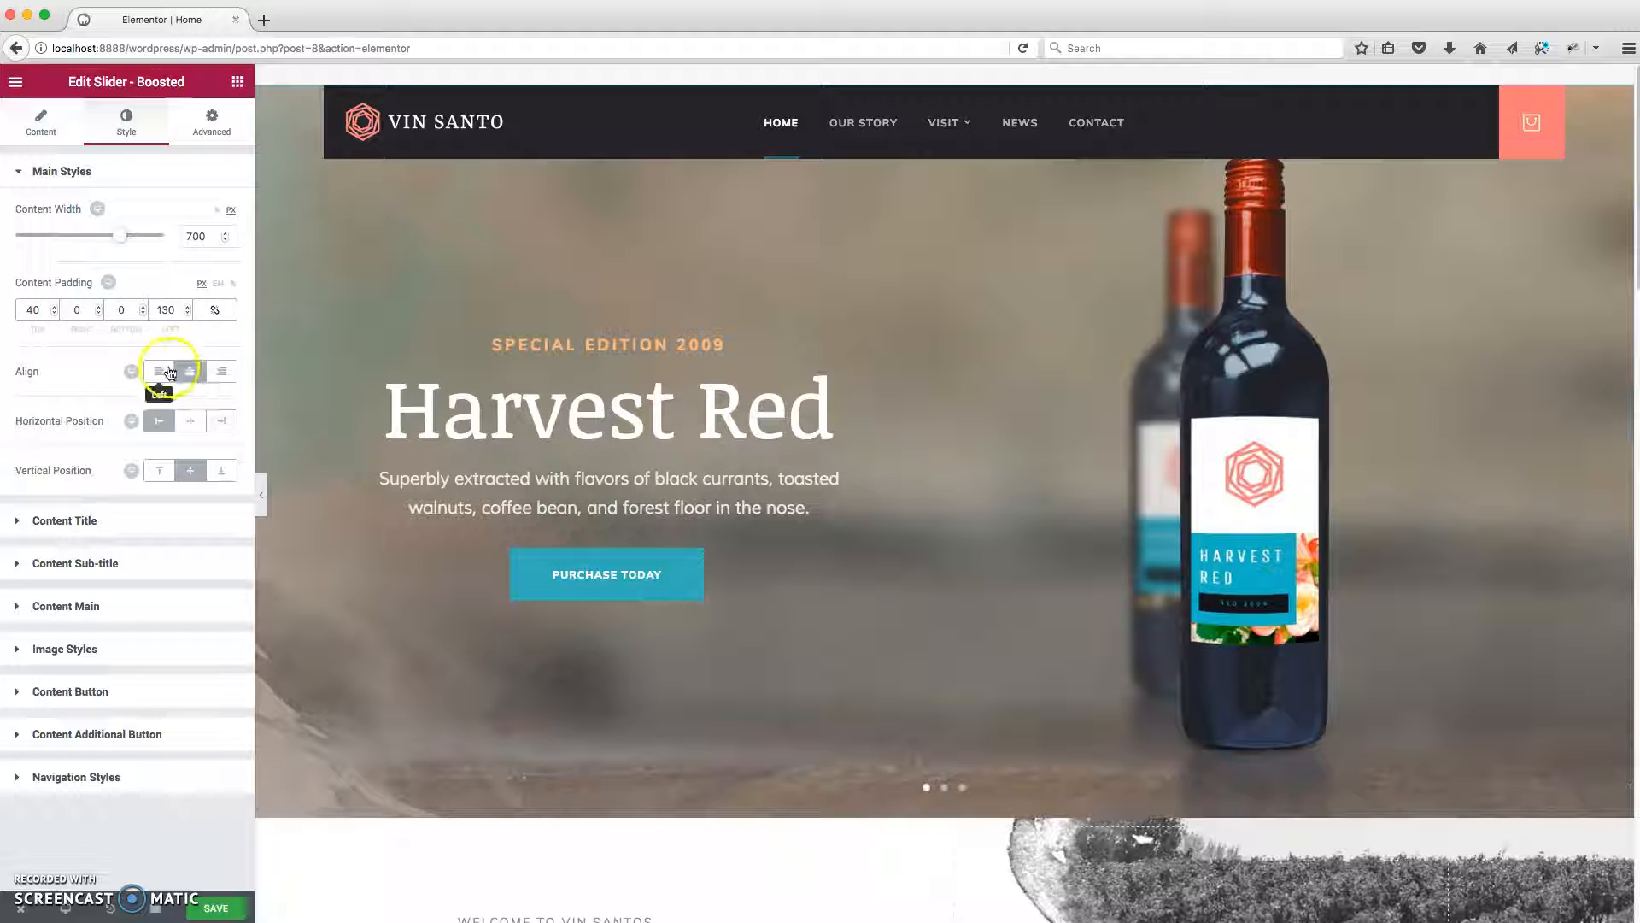
pyautogui.click(213, 377)
pyautogui.click(201, 376)
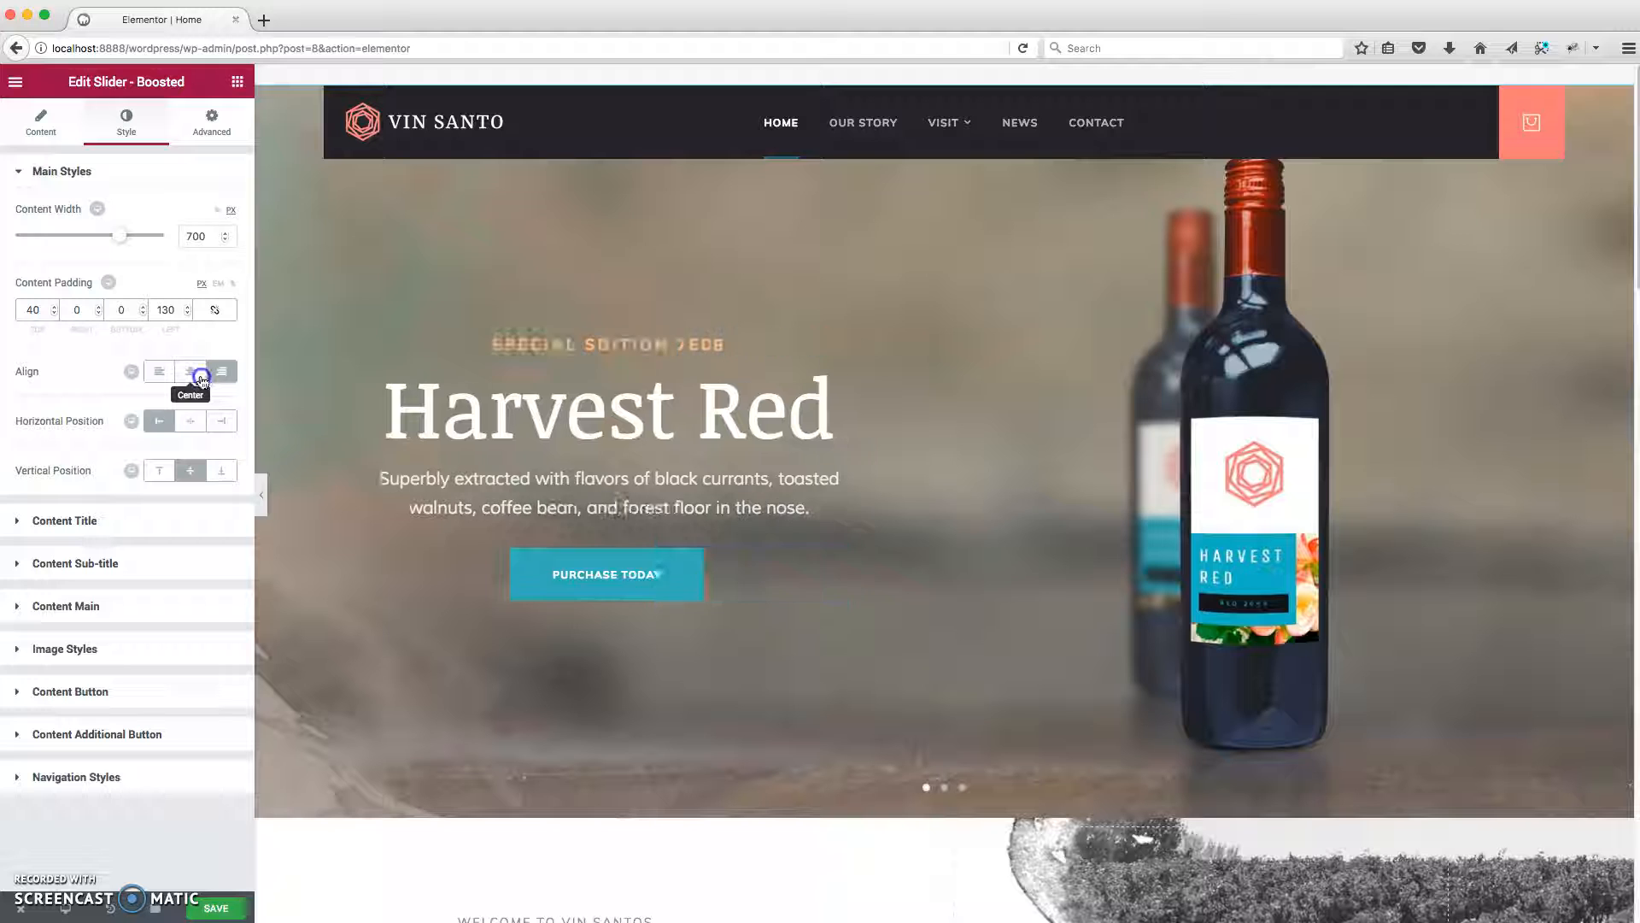
pyautogui.click(164, 376)
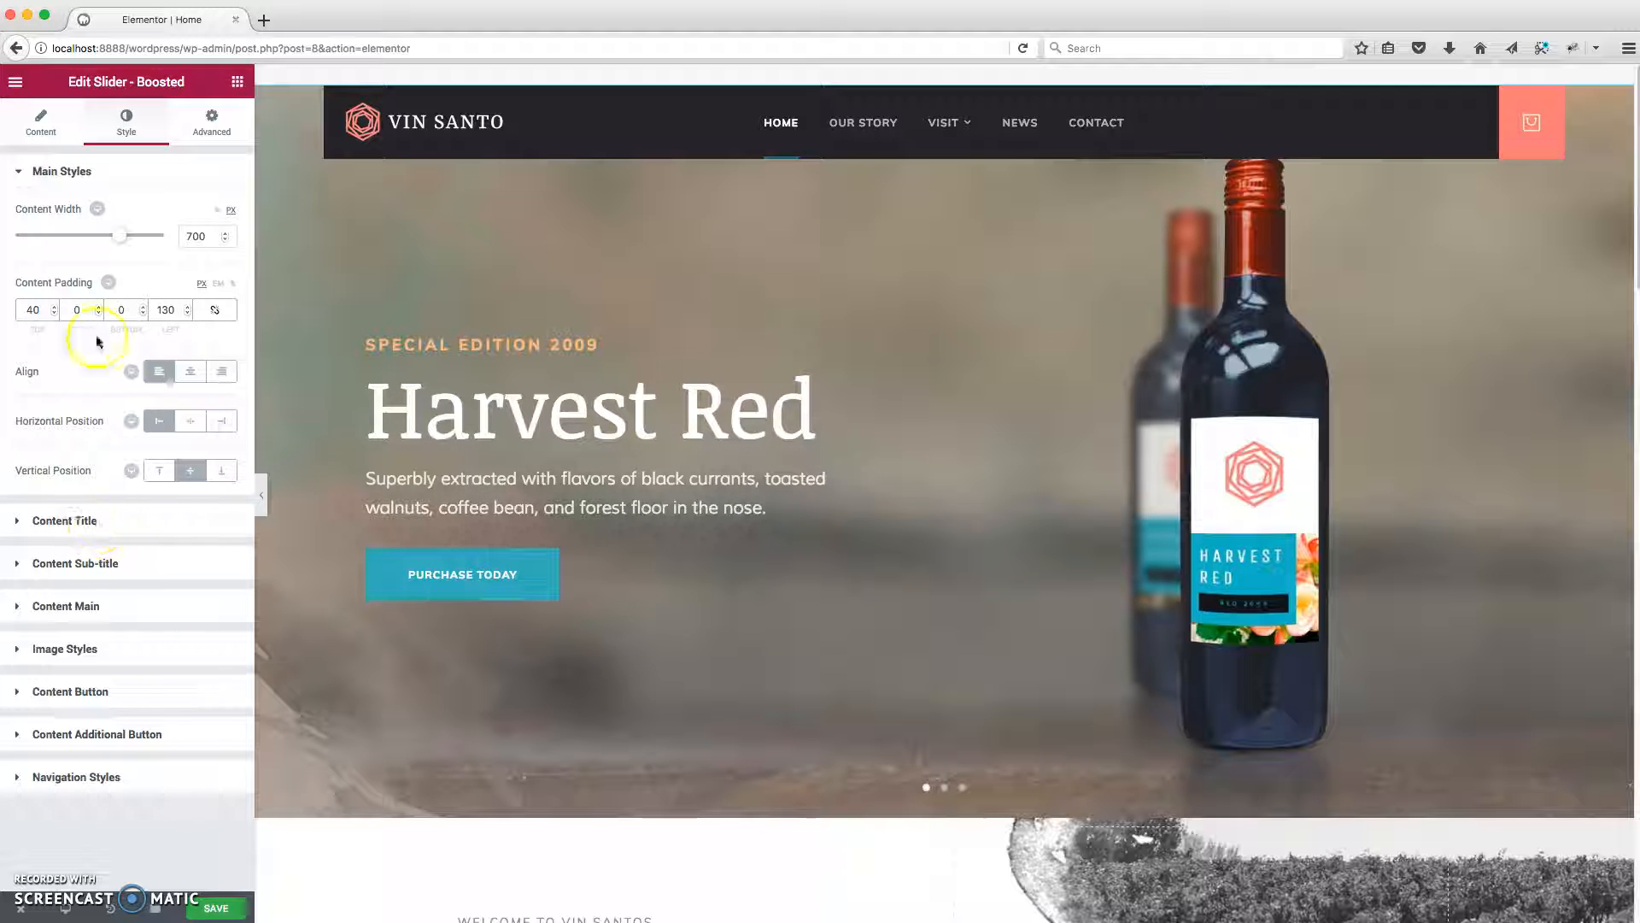
# Step: Change the first slide's title to "EASILY EDIT SECTIONS" and its sub-title to "Cabernet"
pyautogui.click(56, 136)
pyautogui.click(376, 337)
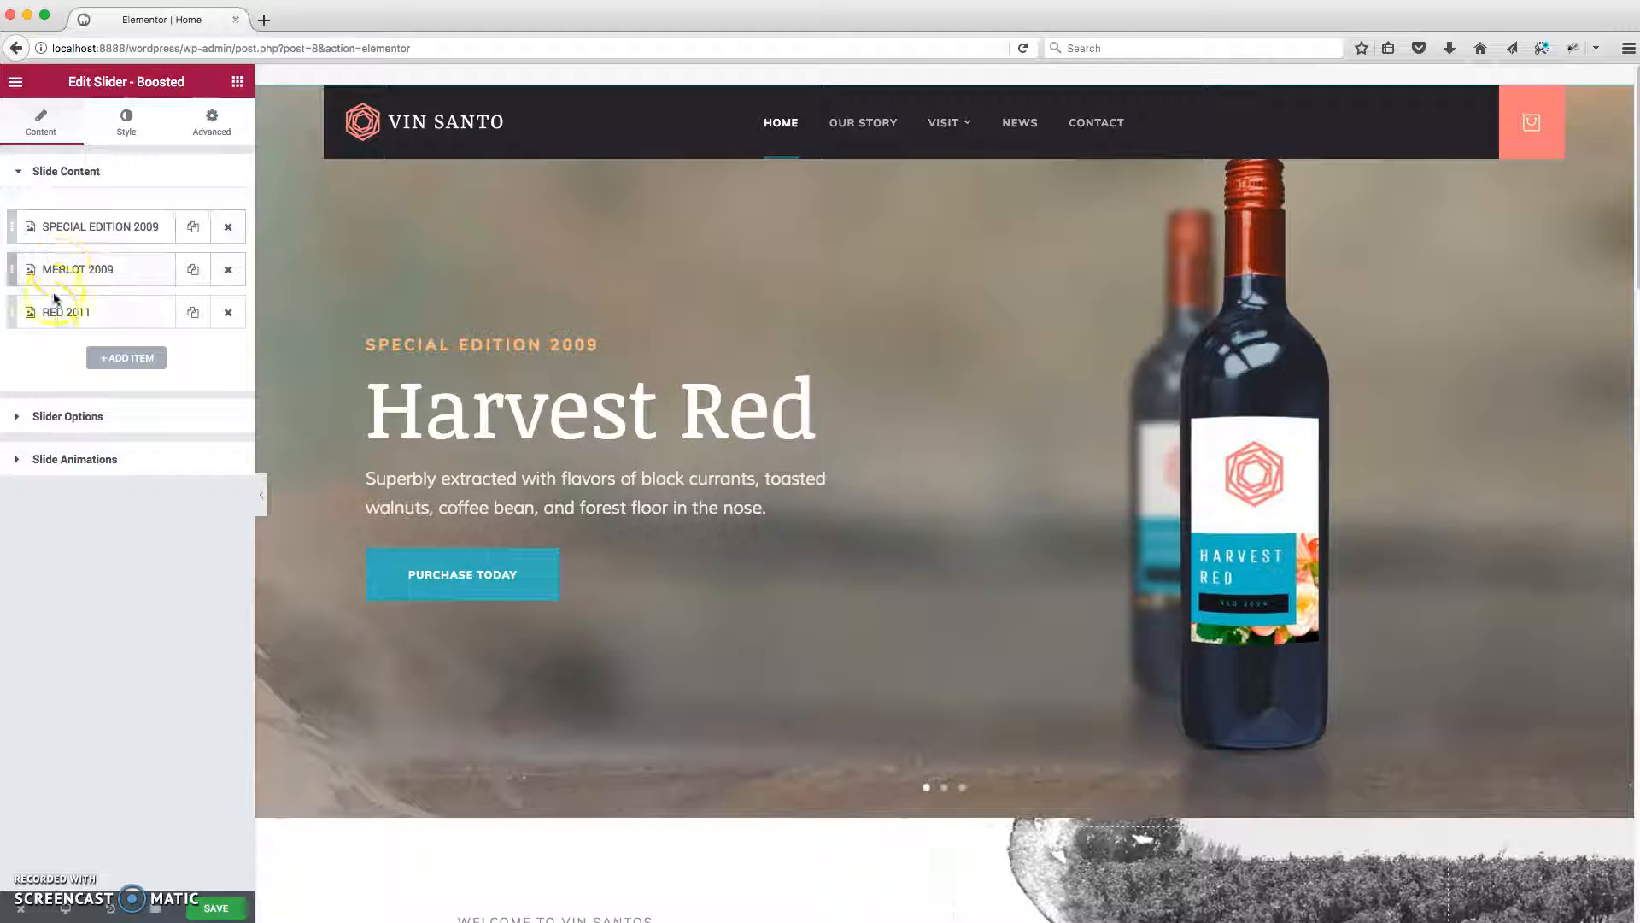
pyautogui.click(79, 221)
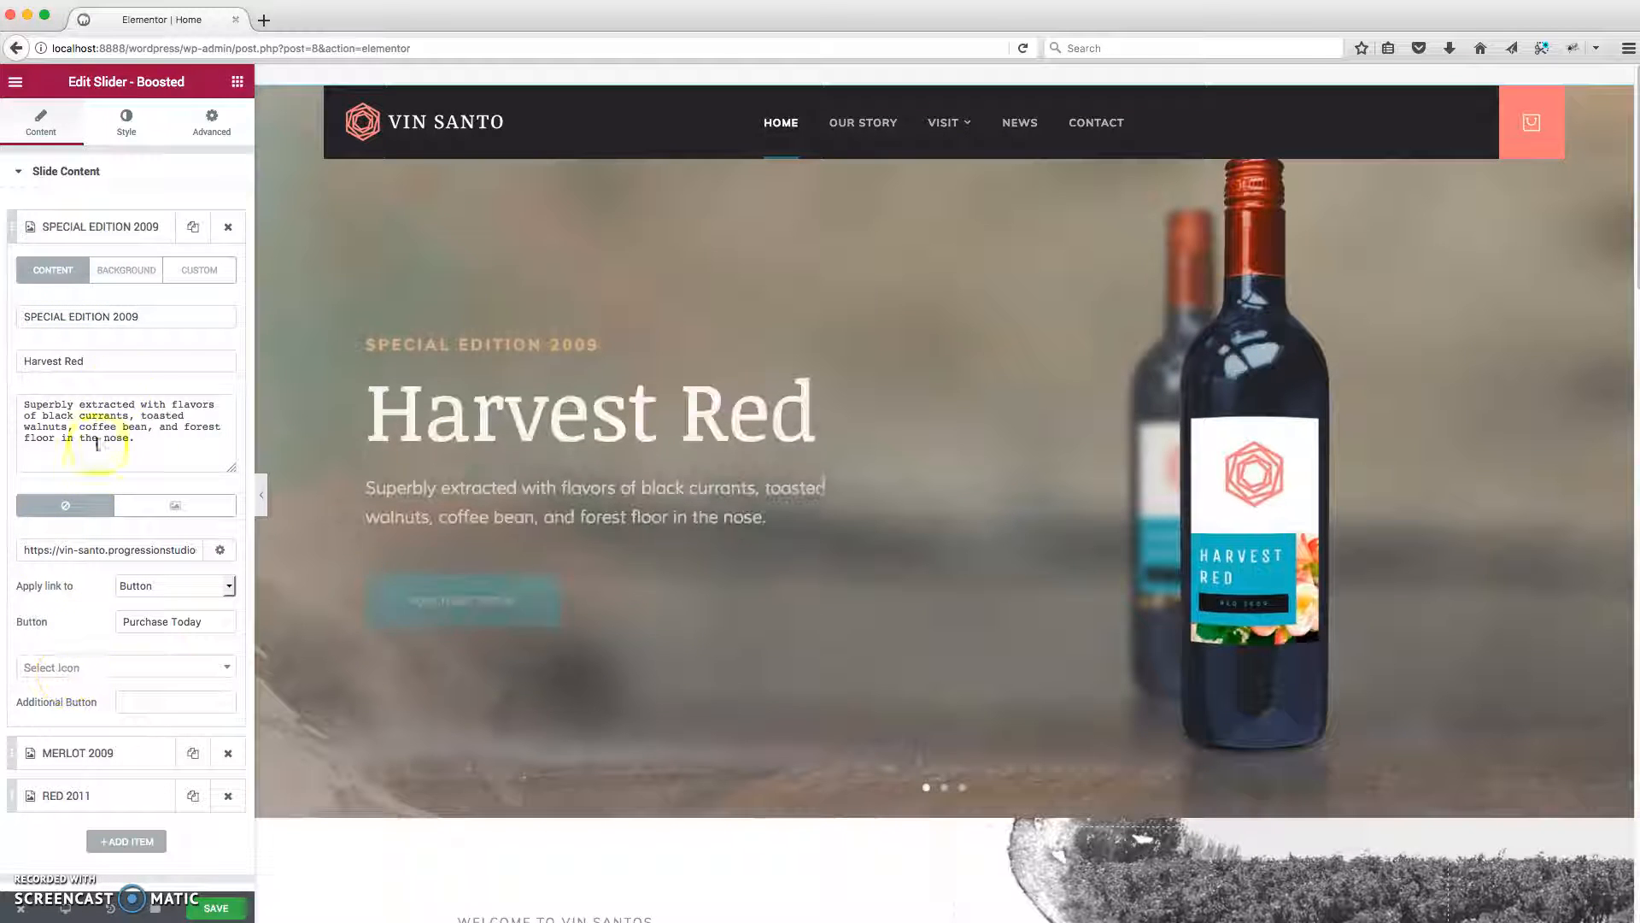
pyautogui.click(164, 316)
pyautogui.tripleClick(164, 316)
pyautogui.write('EASILY EDIT SECTIONS')
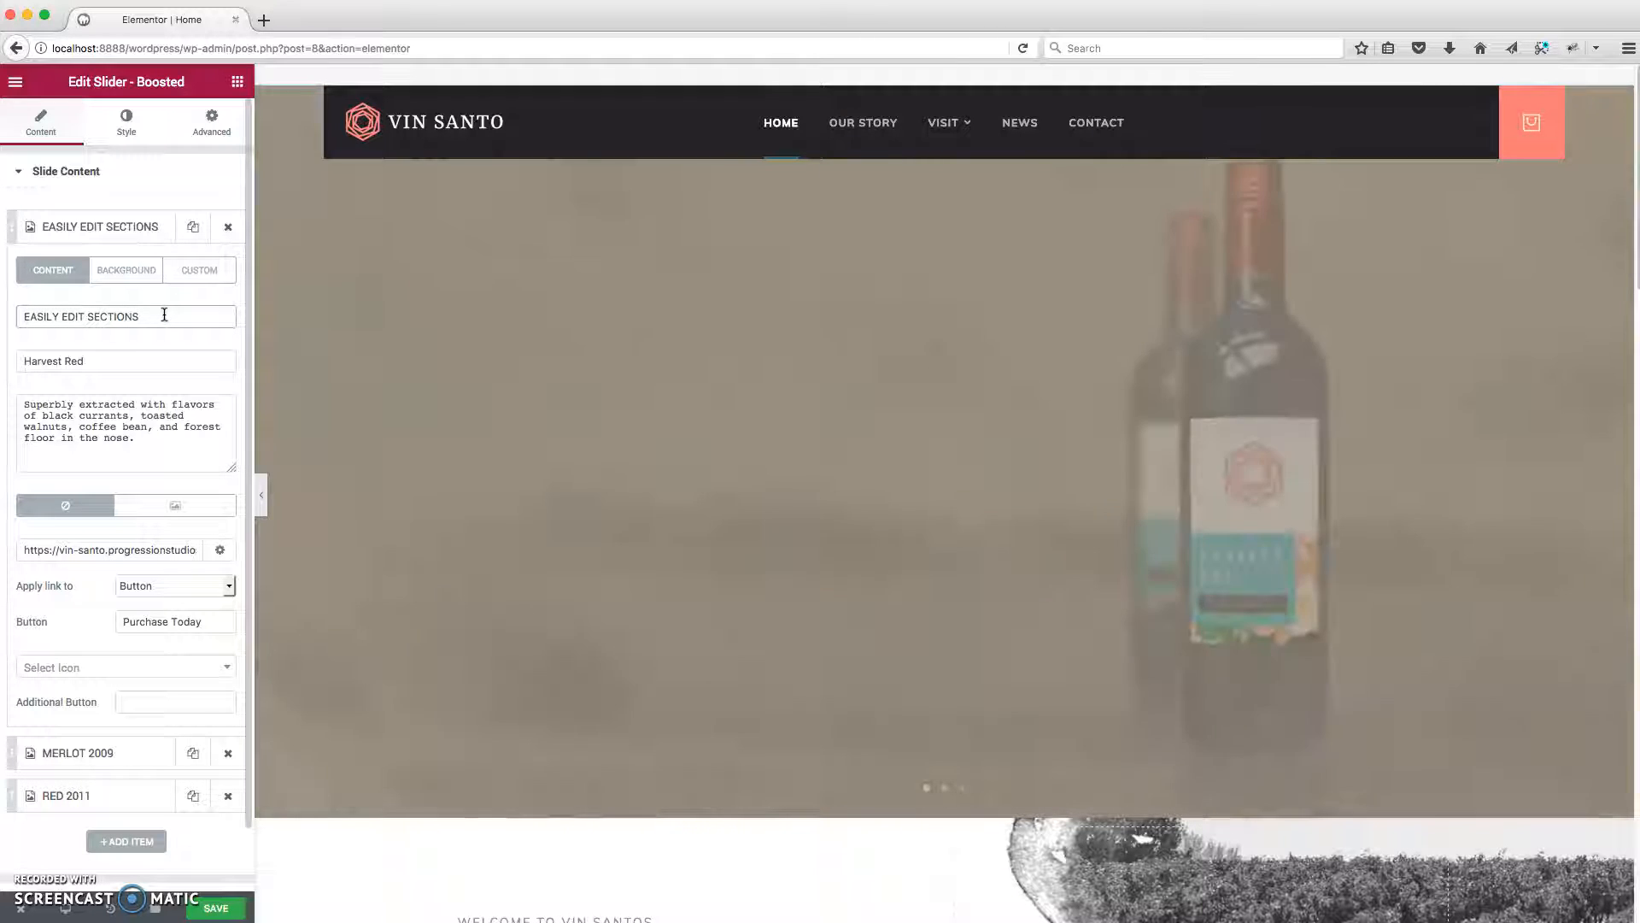
pyautogui.click(174, 325)
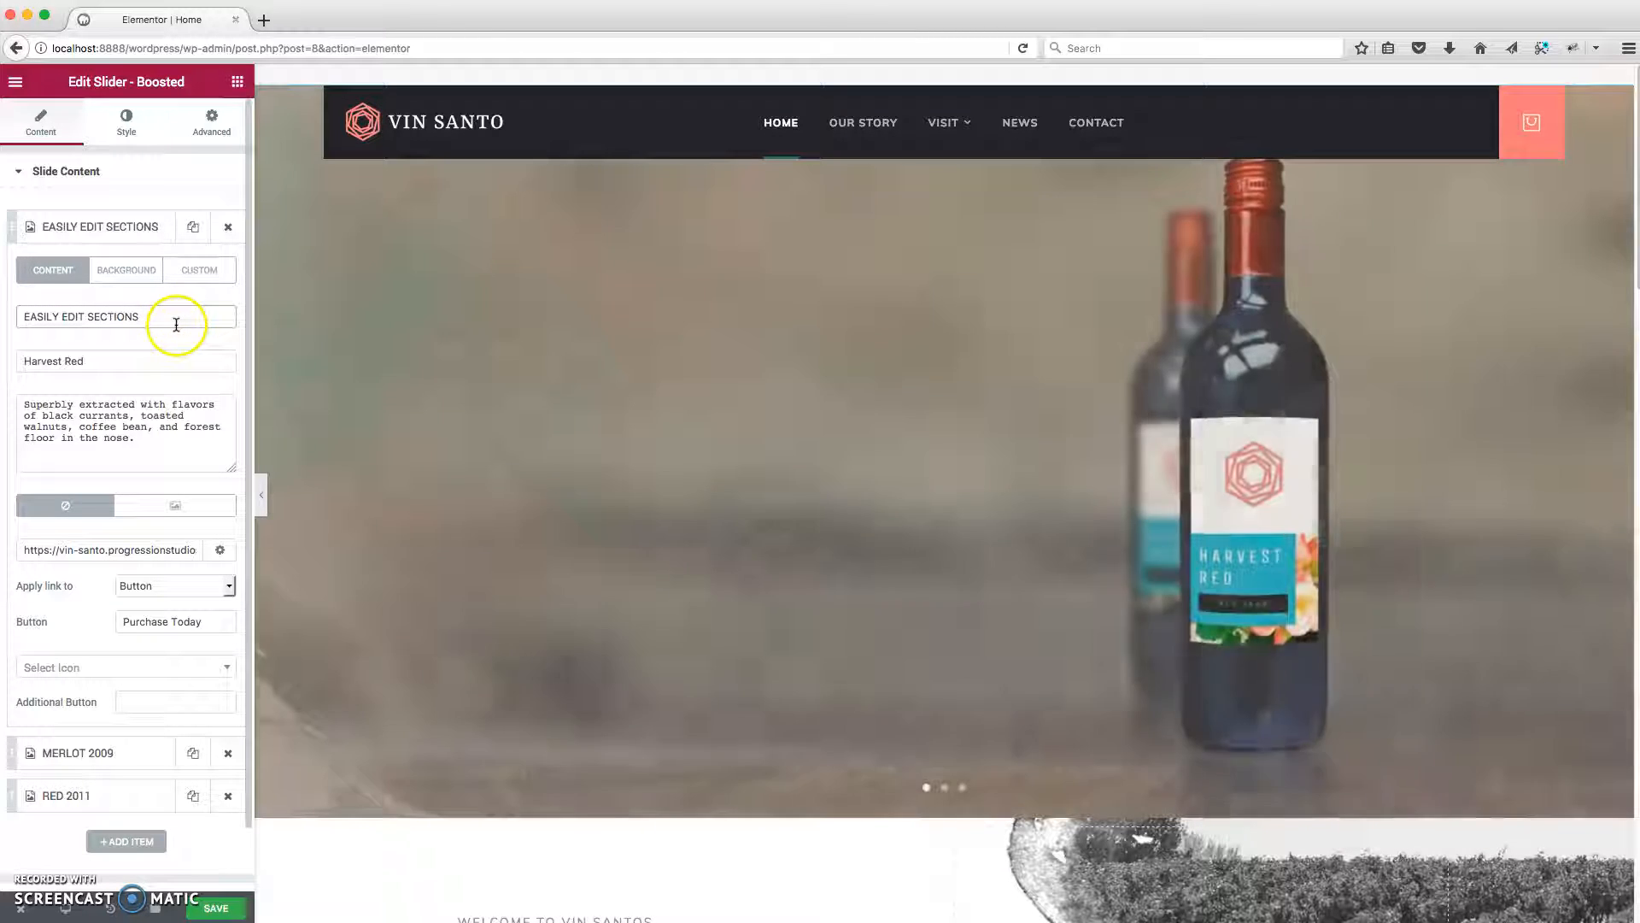
pyautogui.click(141, 361)
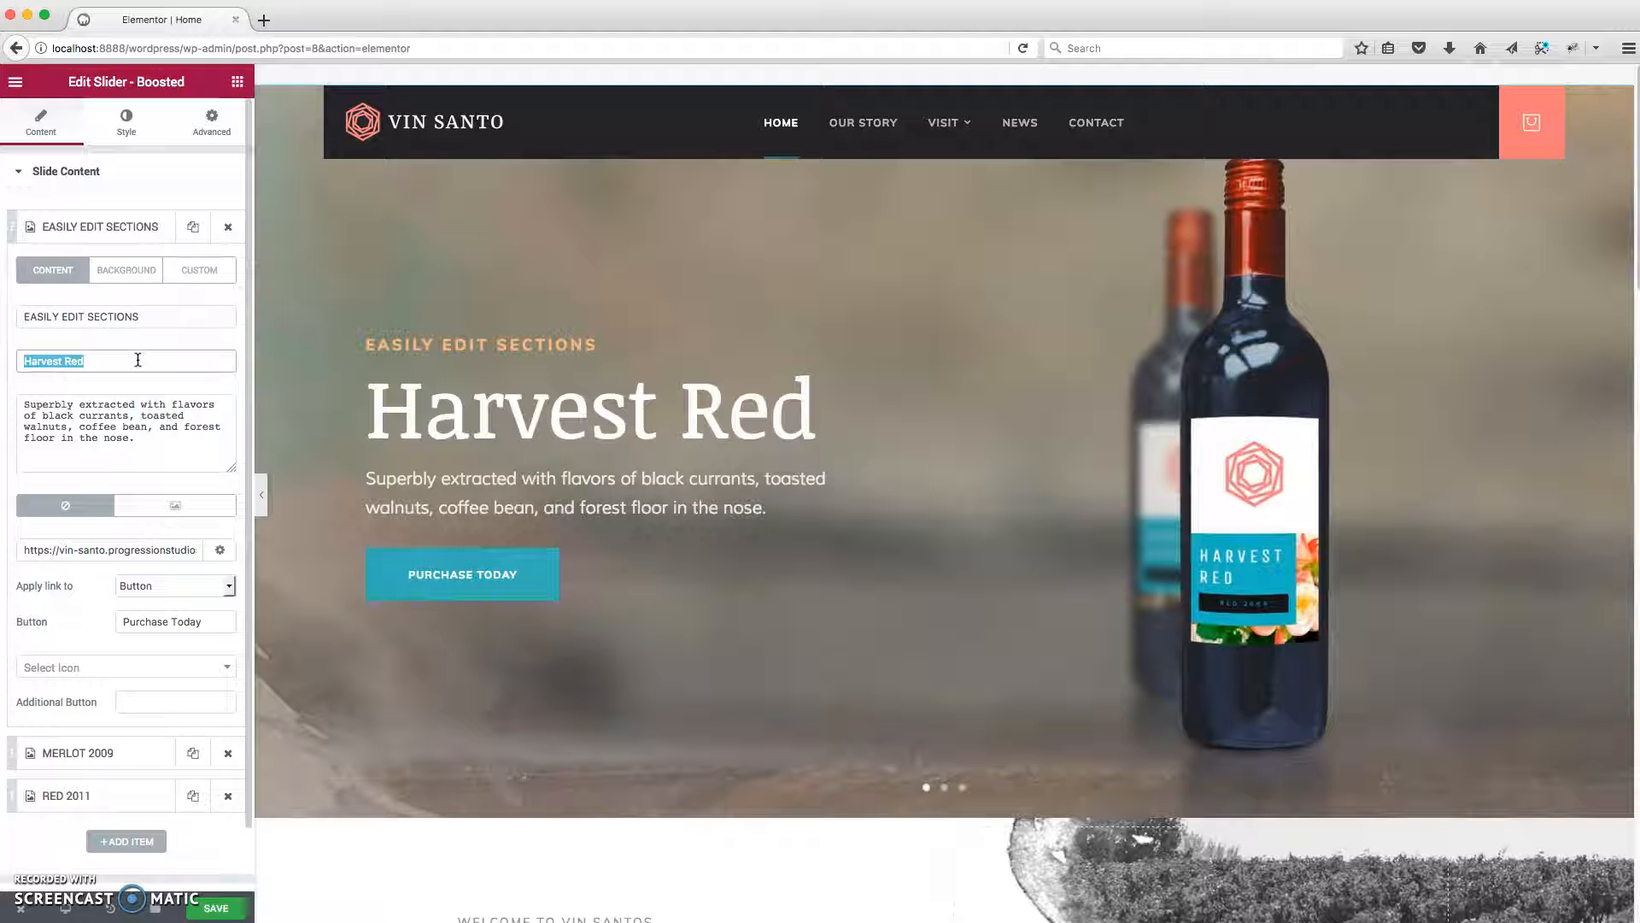
pyautogui.write('Cabernet')
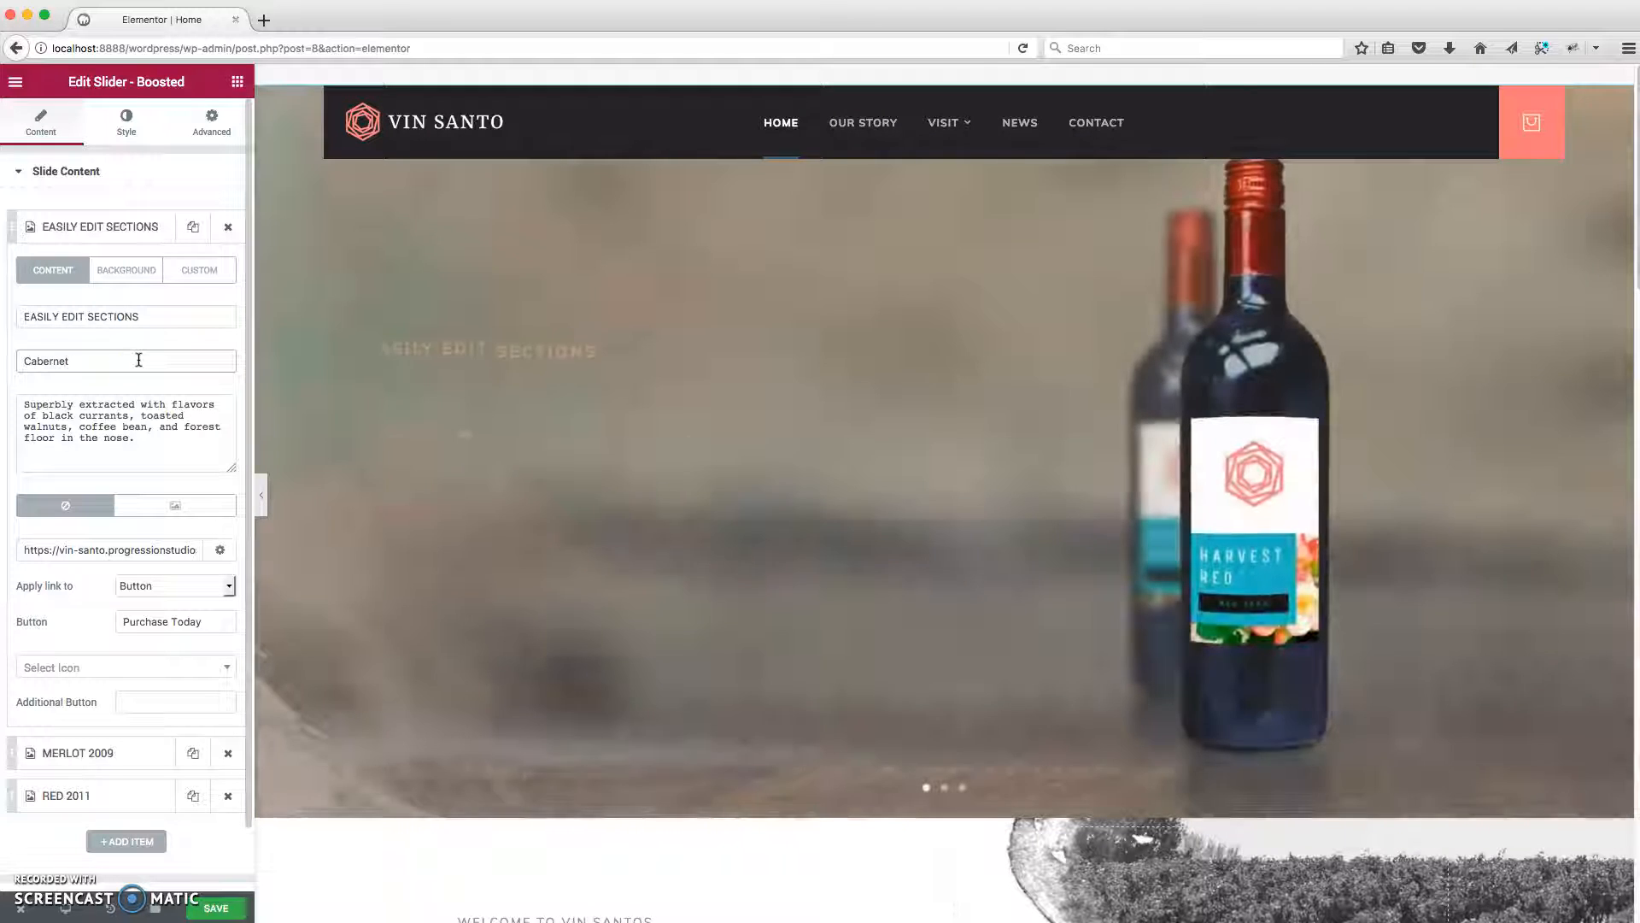
# Step: Review the first slide's description and link, and change its button text to "Shop our wines"
pyautogui.click(182, 459)
pyautogui.click(131, 551)
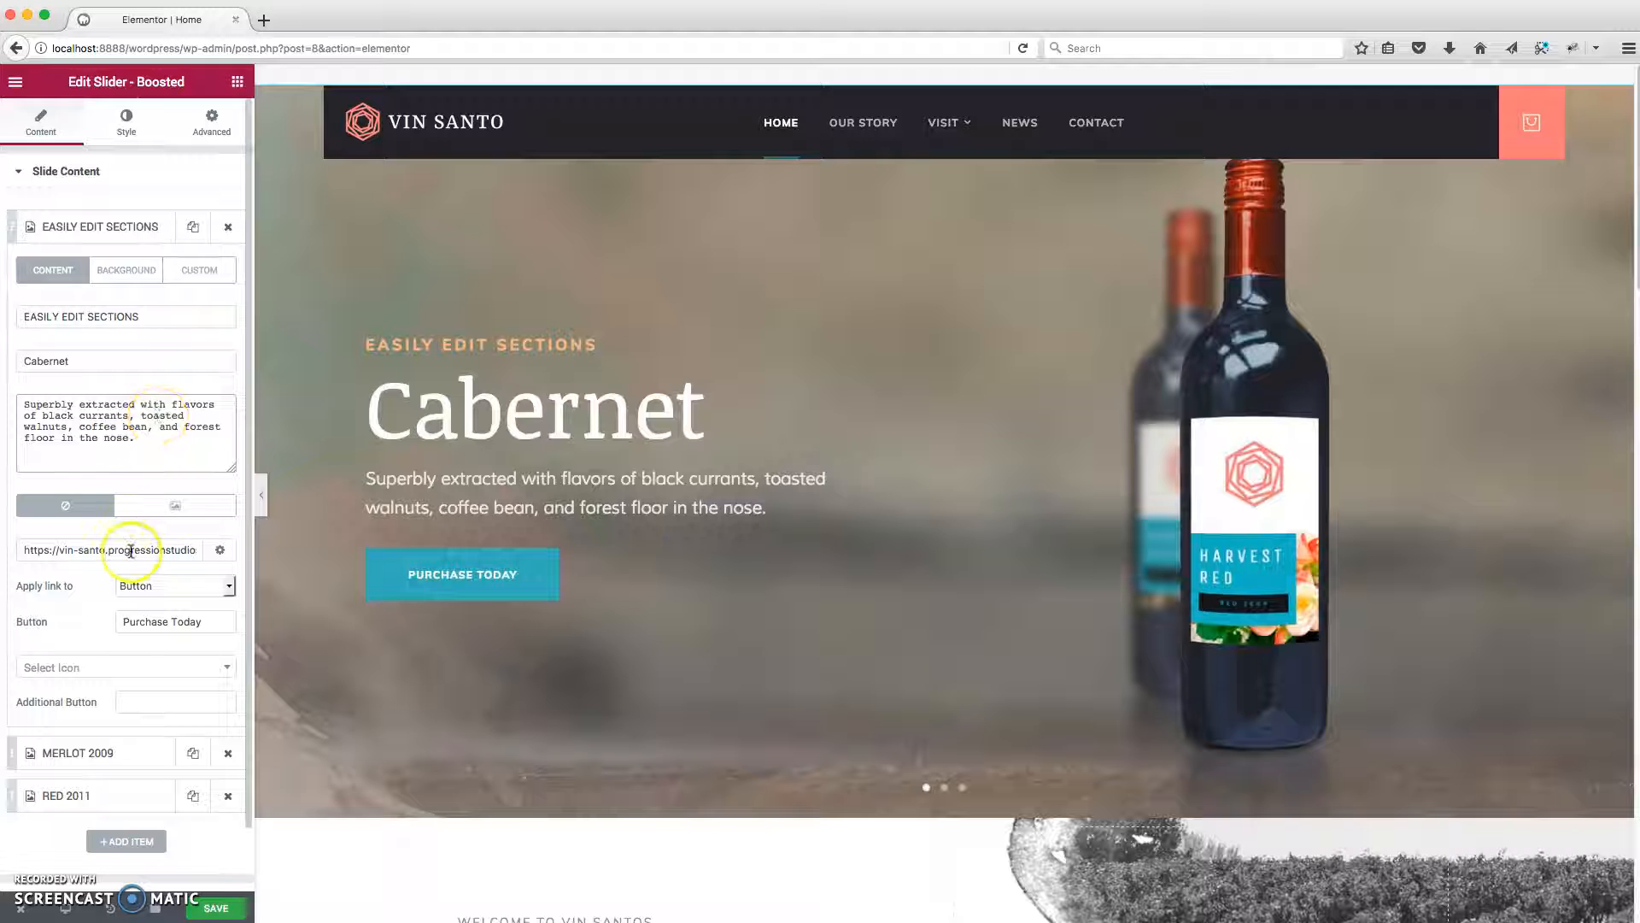
pyautogui.moveTo(37, 551); pyautogui.dragTo(209, 550)
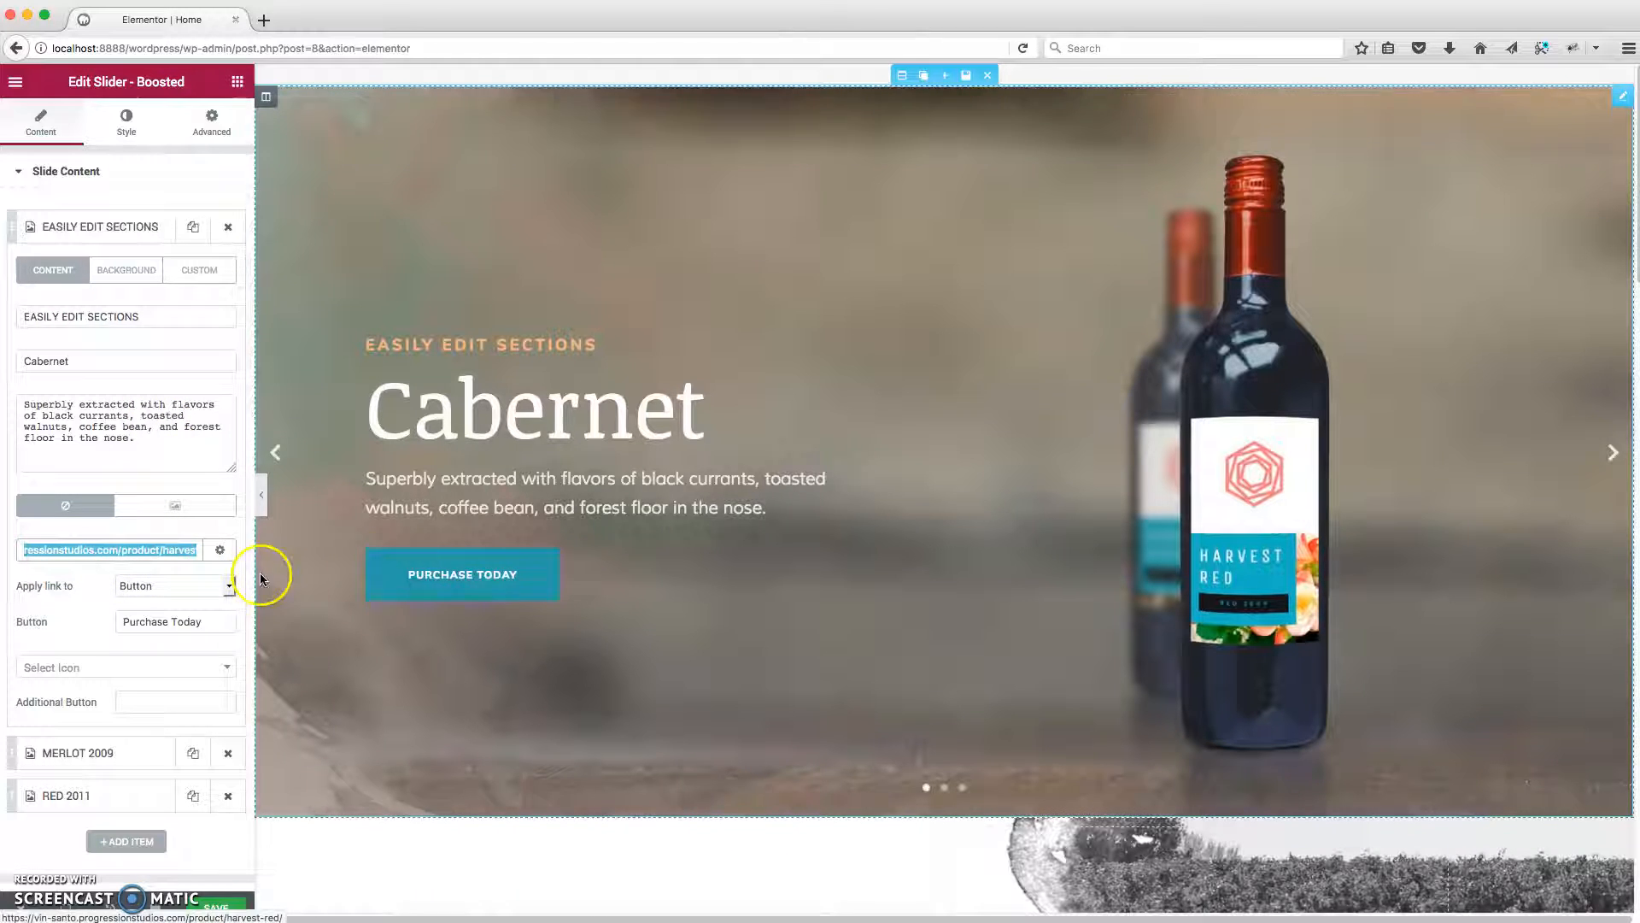
pyautogui.click(189, 624)
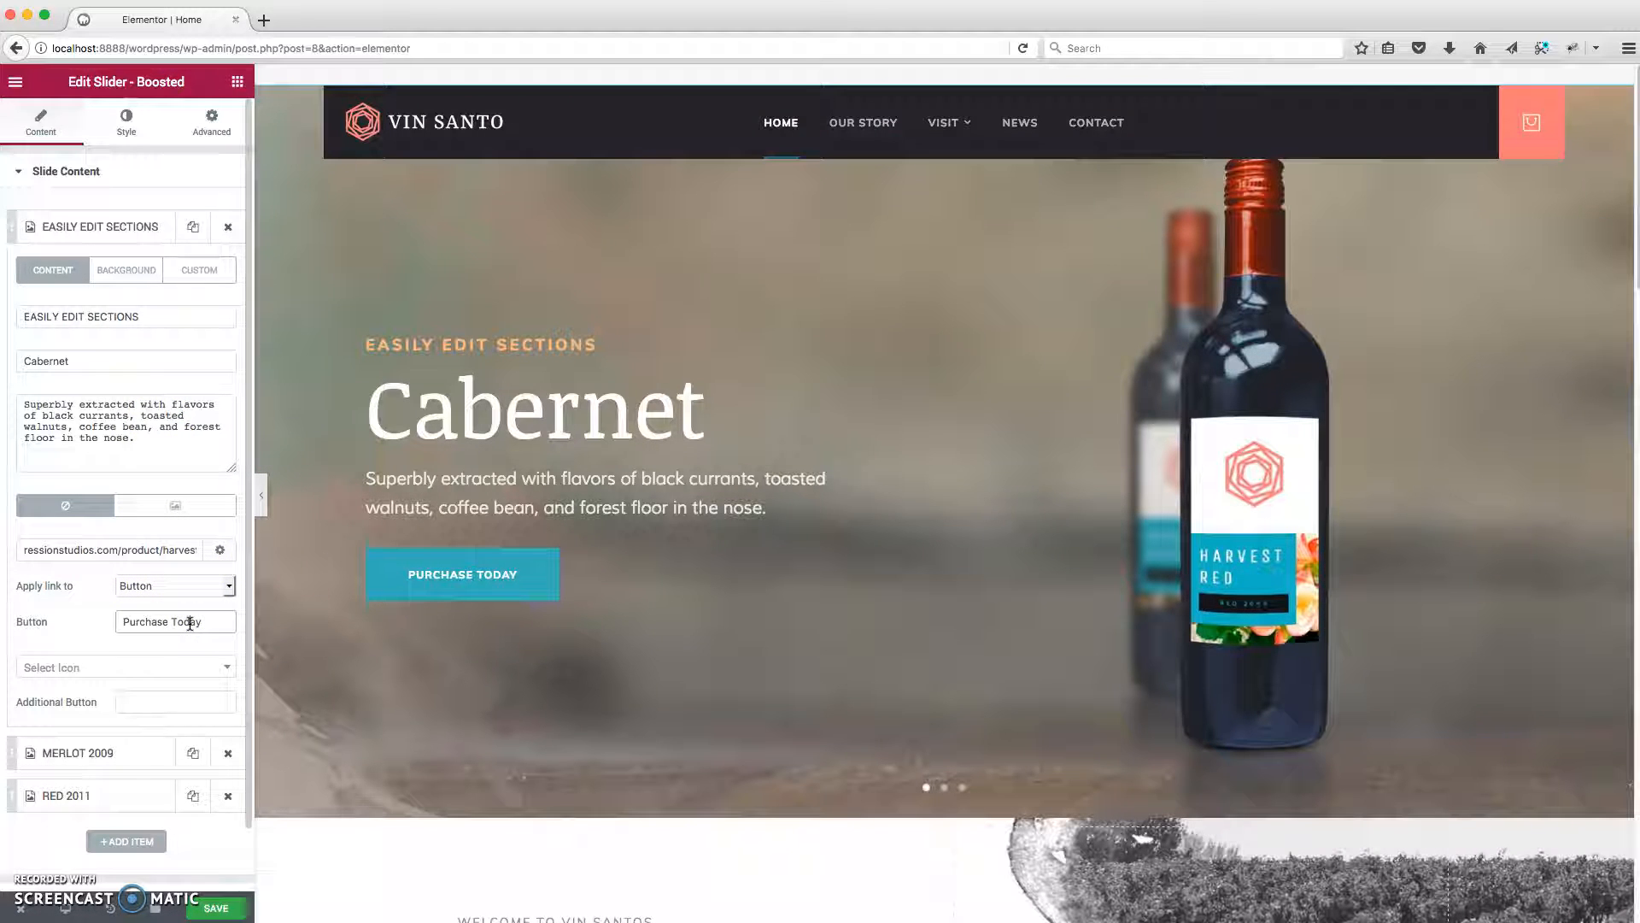
pyautogui.write('Shop our win')
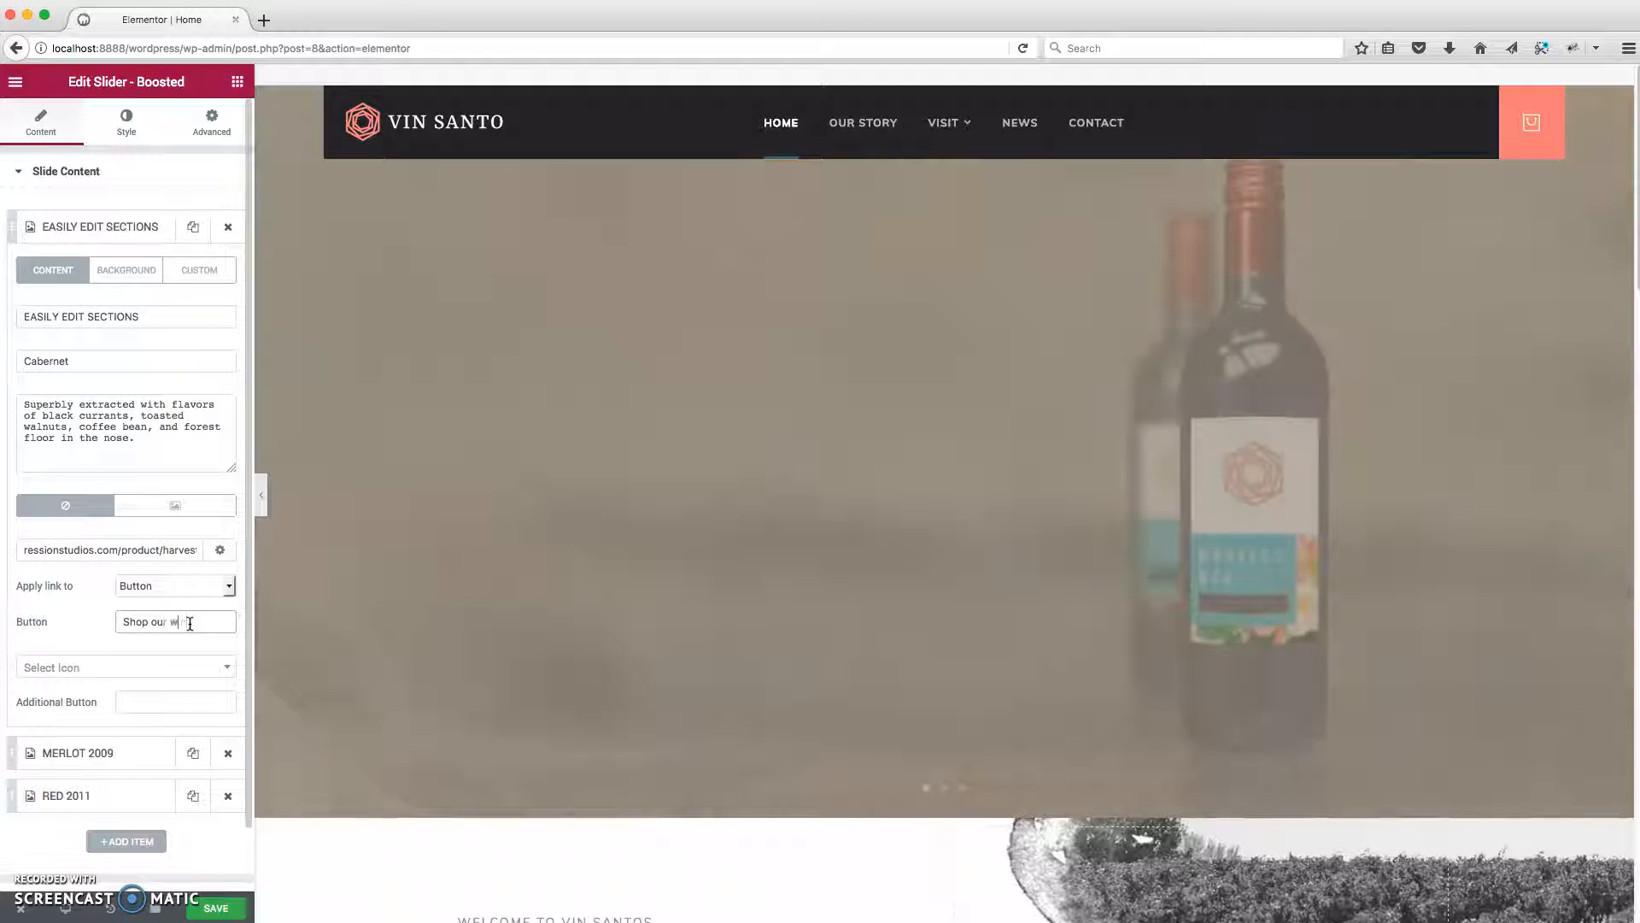
pyautogui.write('es')
pyautogui.click(152, 659)
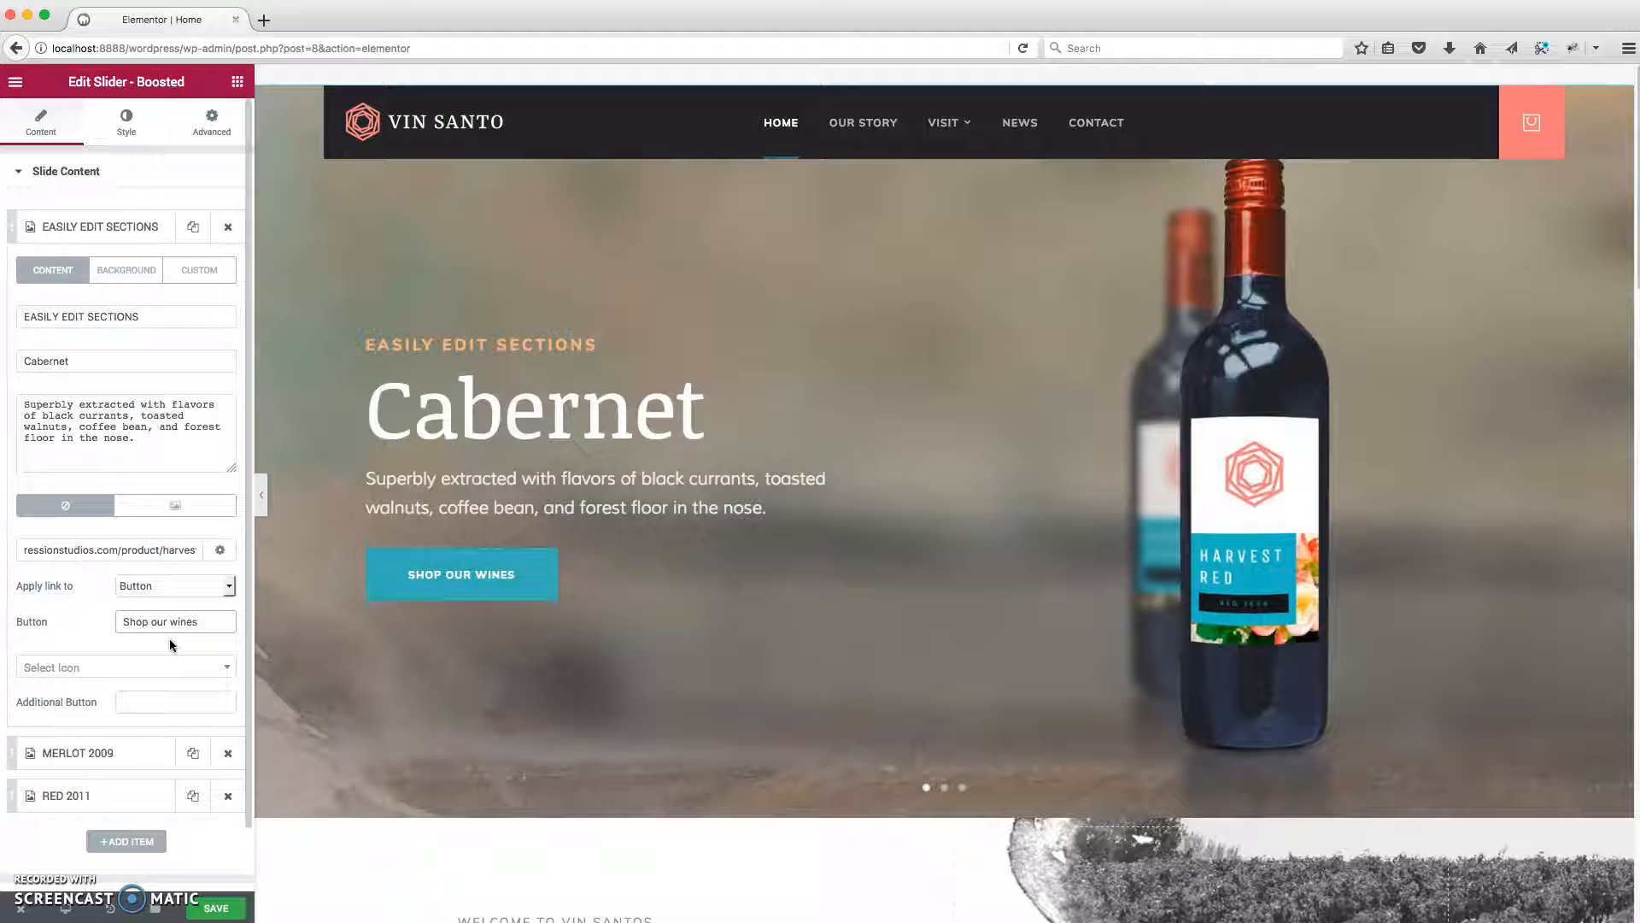
pyautogui.click(493, 605)
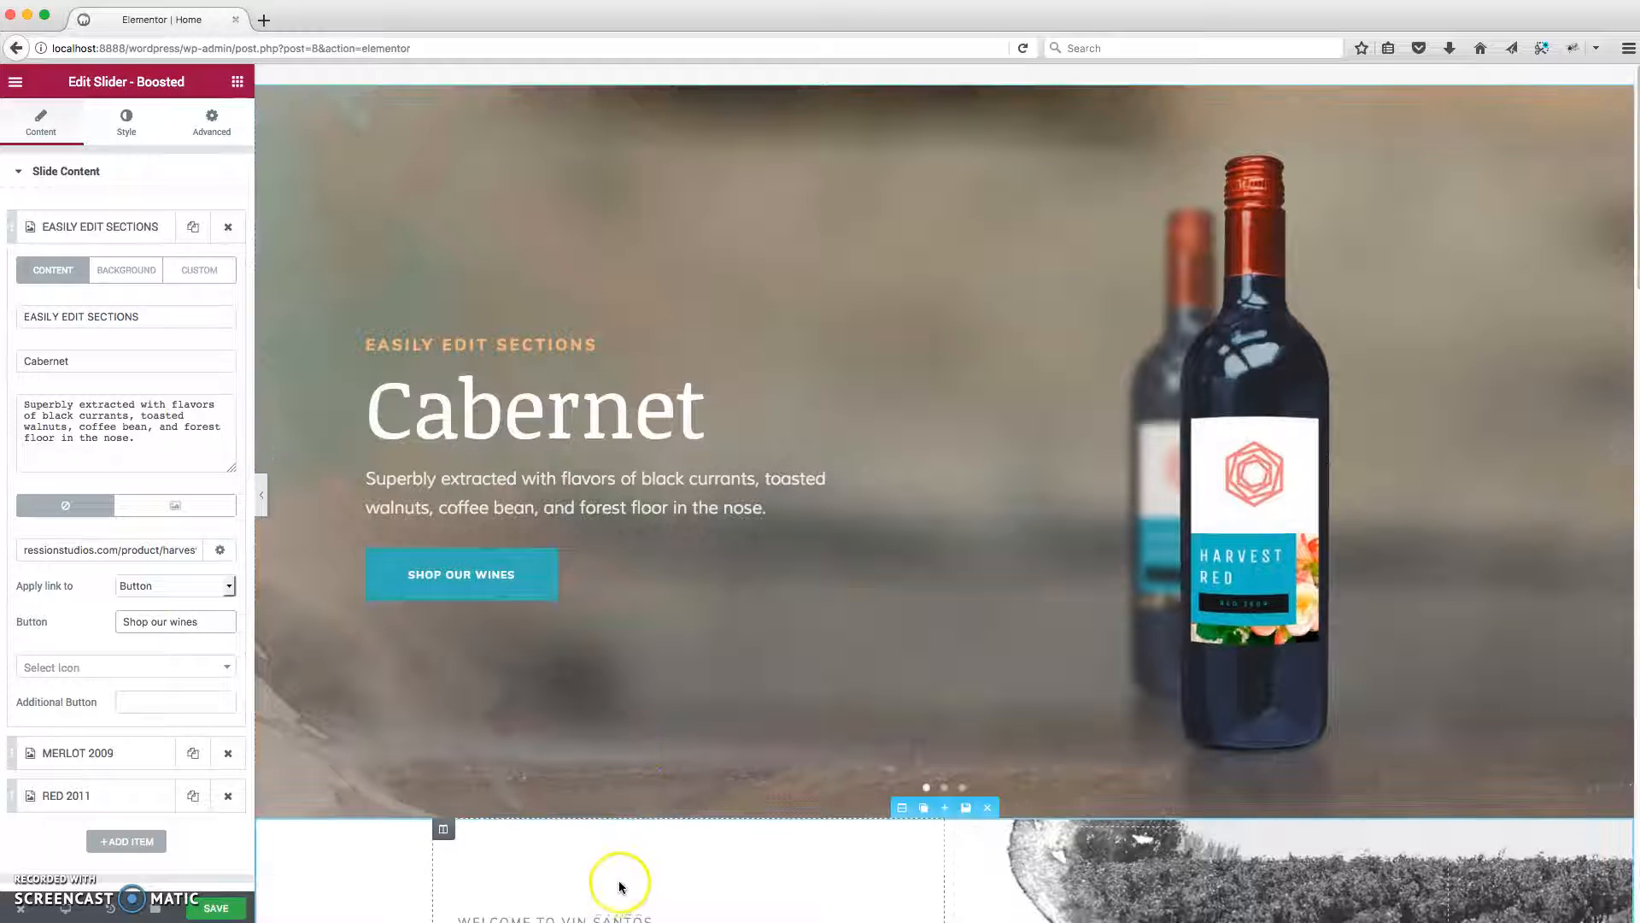
# Step: Replace the first slide's background image with the photo of red vineyard rows from the media library
pyautogui.click(132, 279)
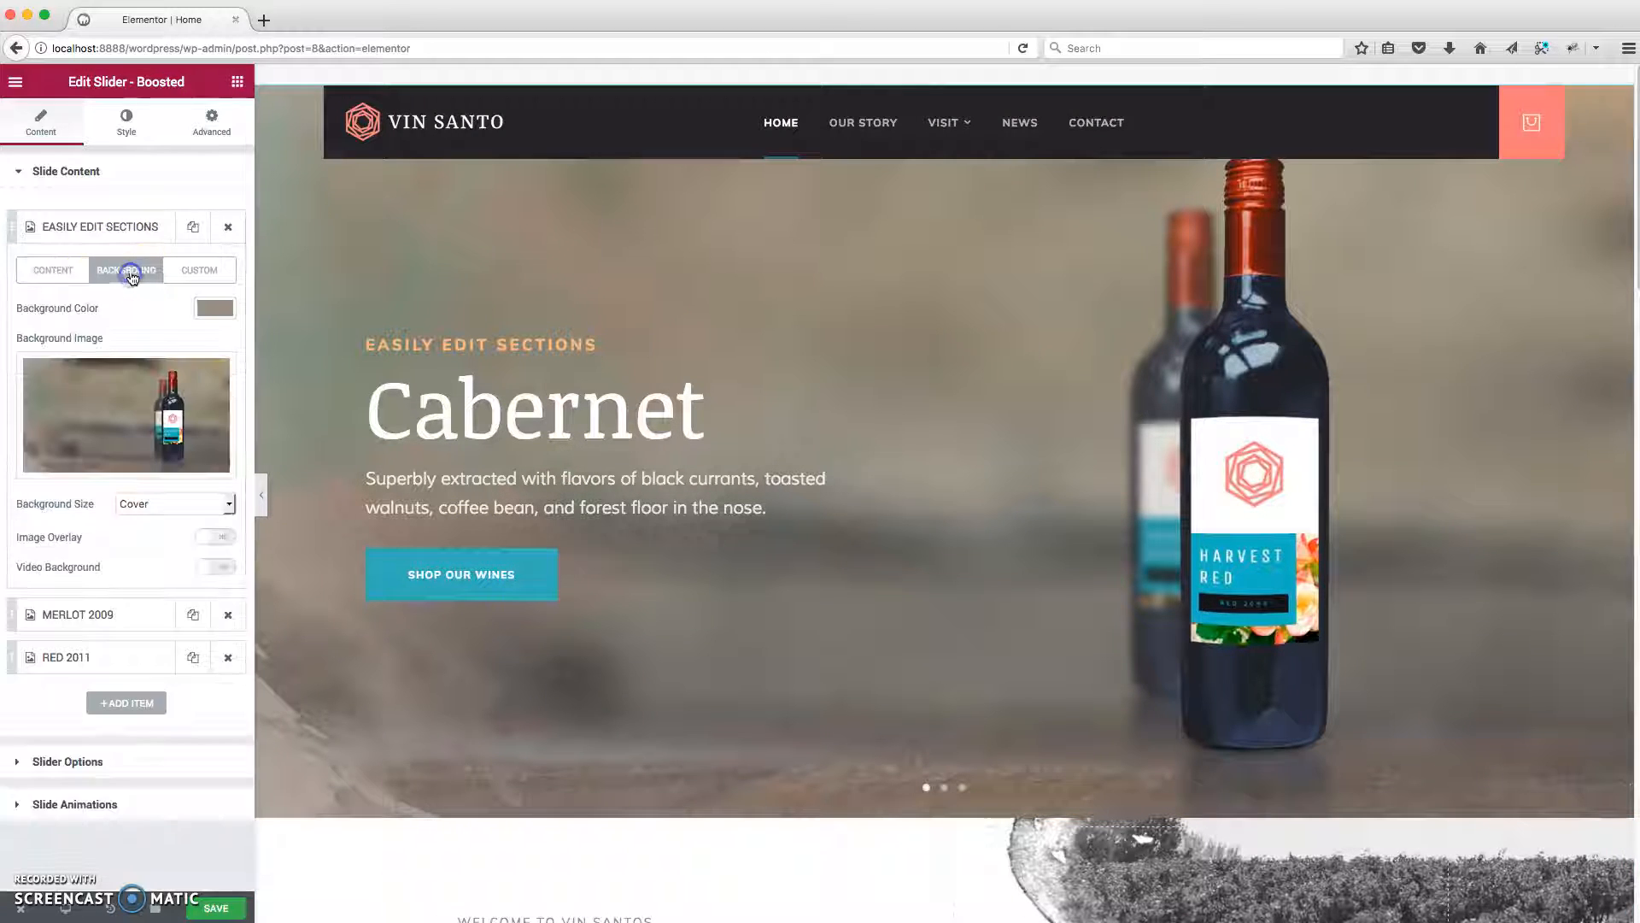
pyautogui.click(144, 399)
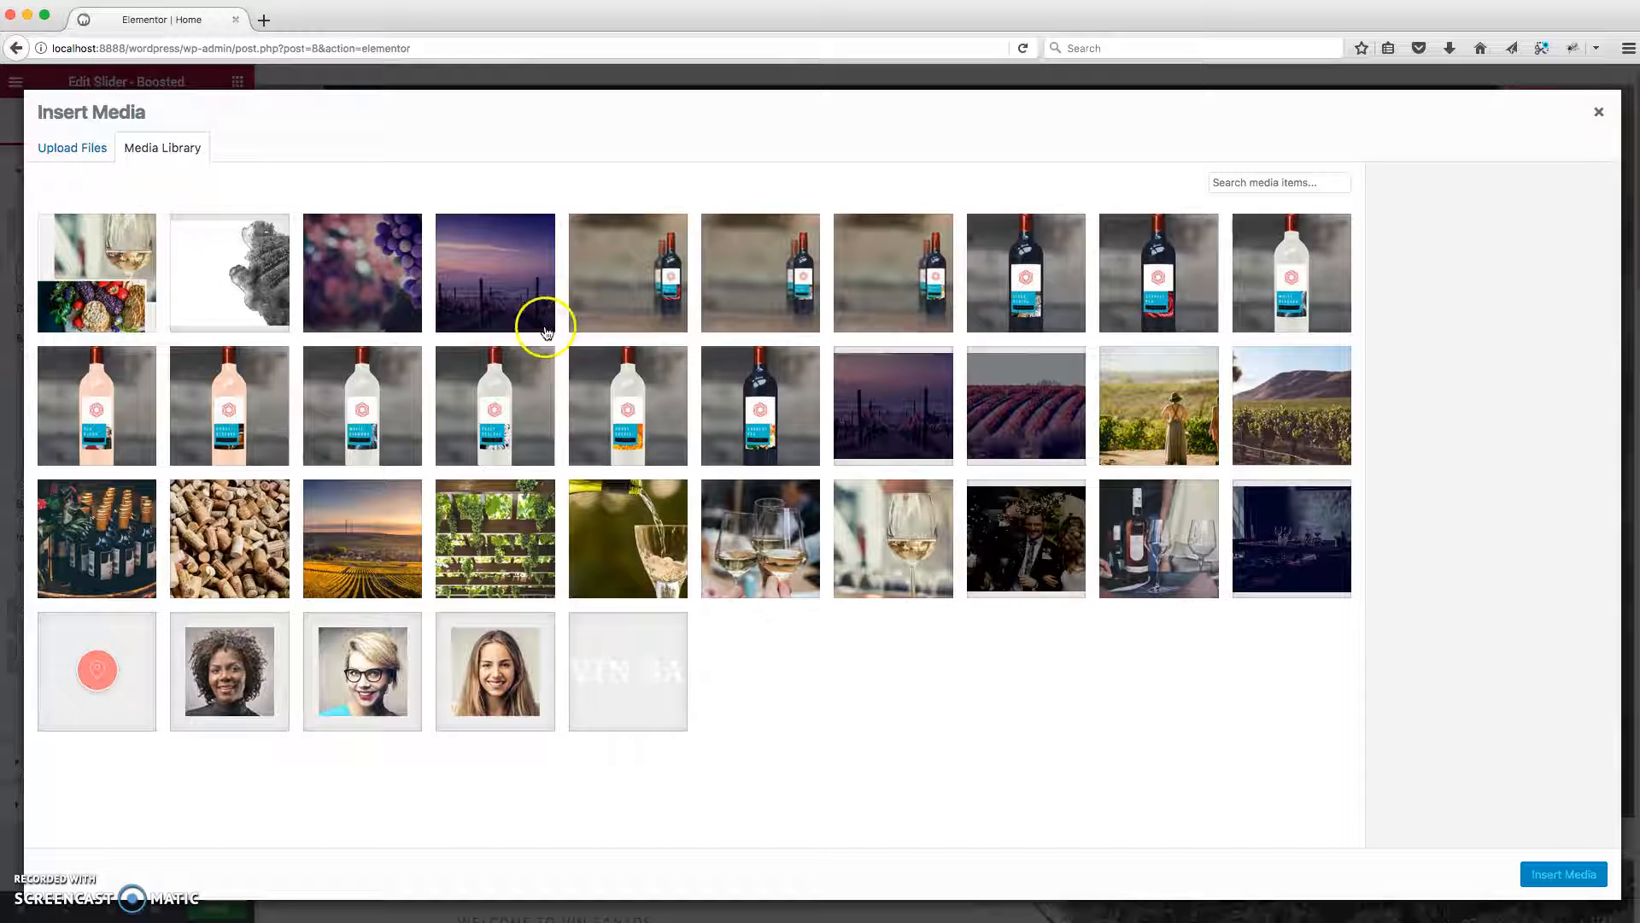
pyautogui.click(445, 280)
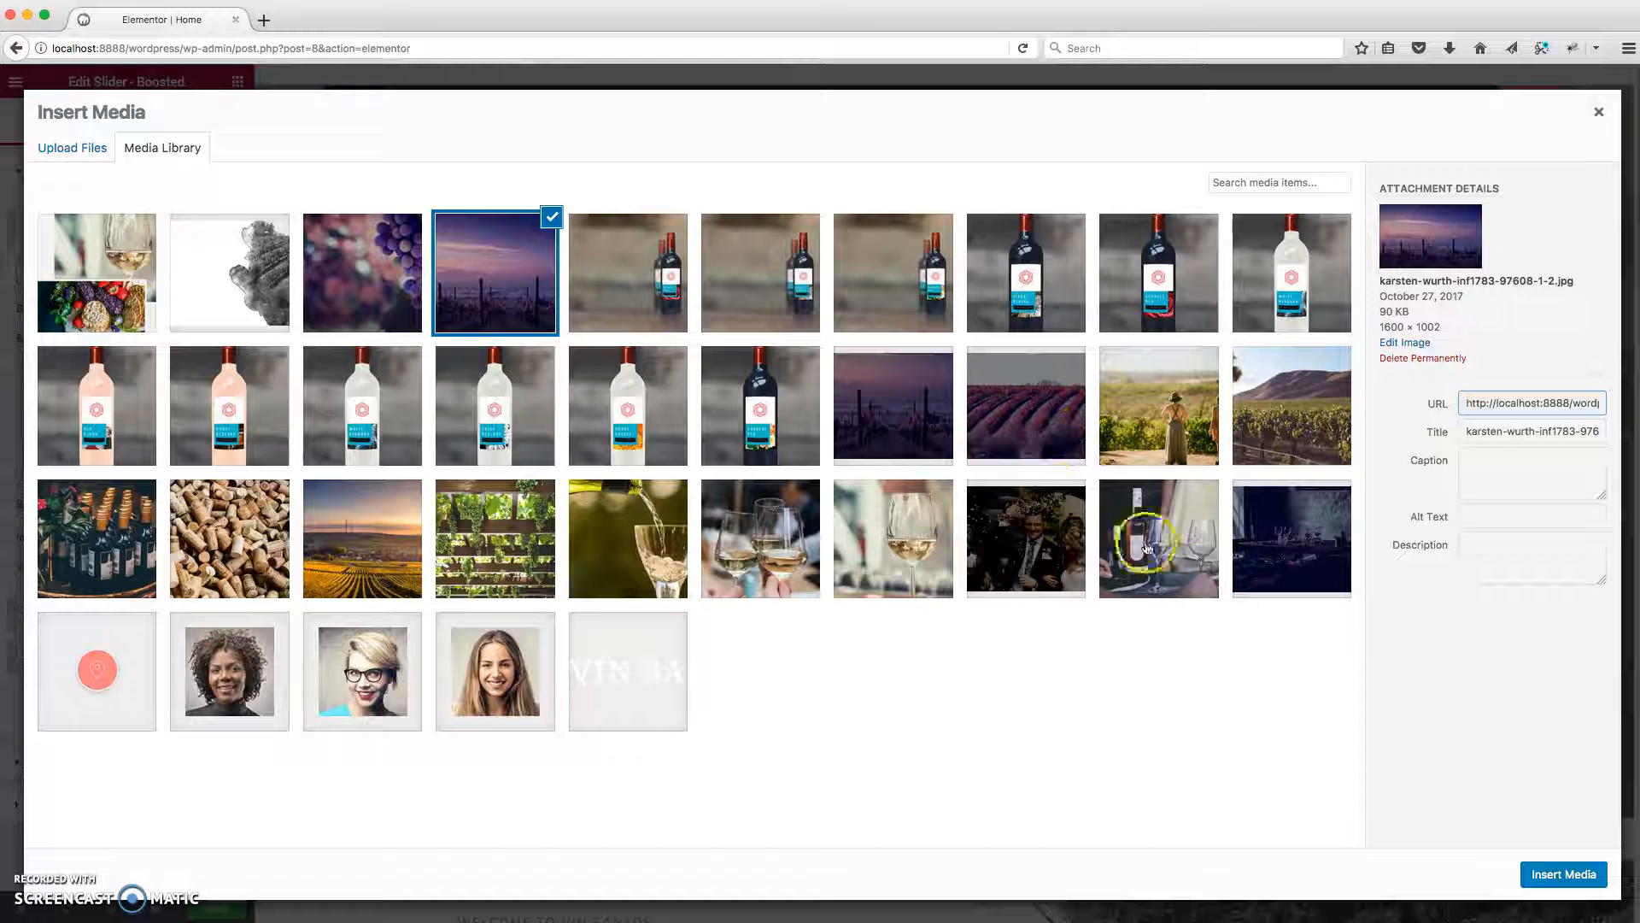
pyautogui.click(1033, 419)
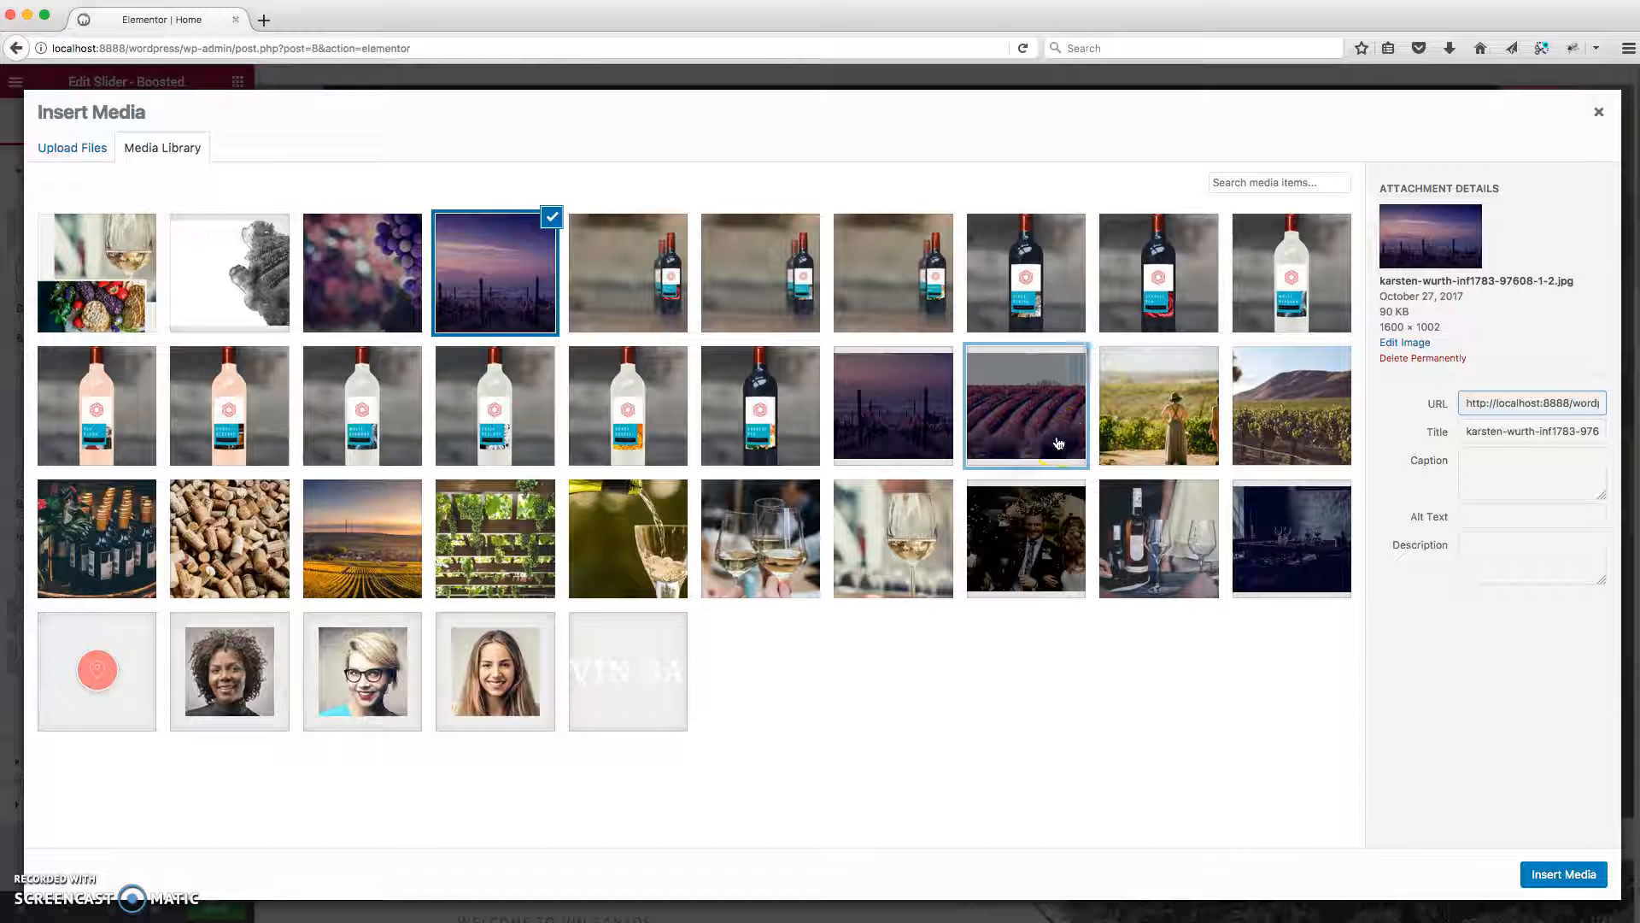
pyautogui.click(1554, 875)
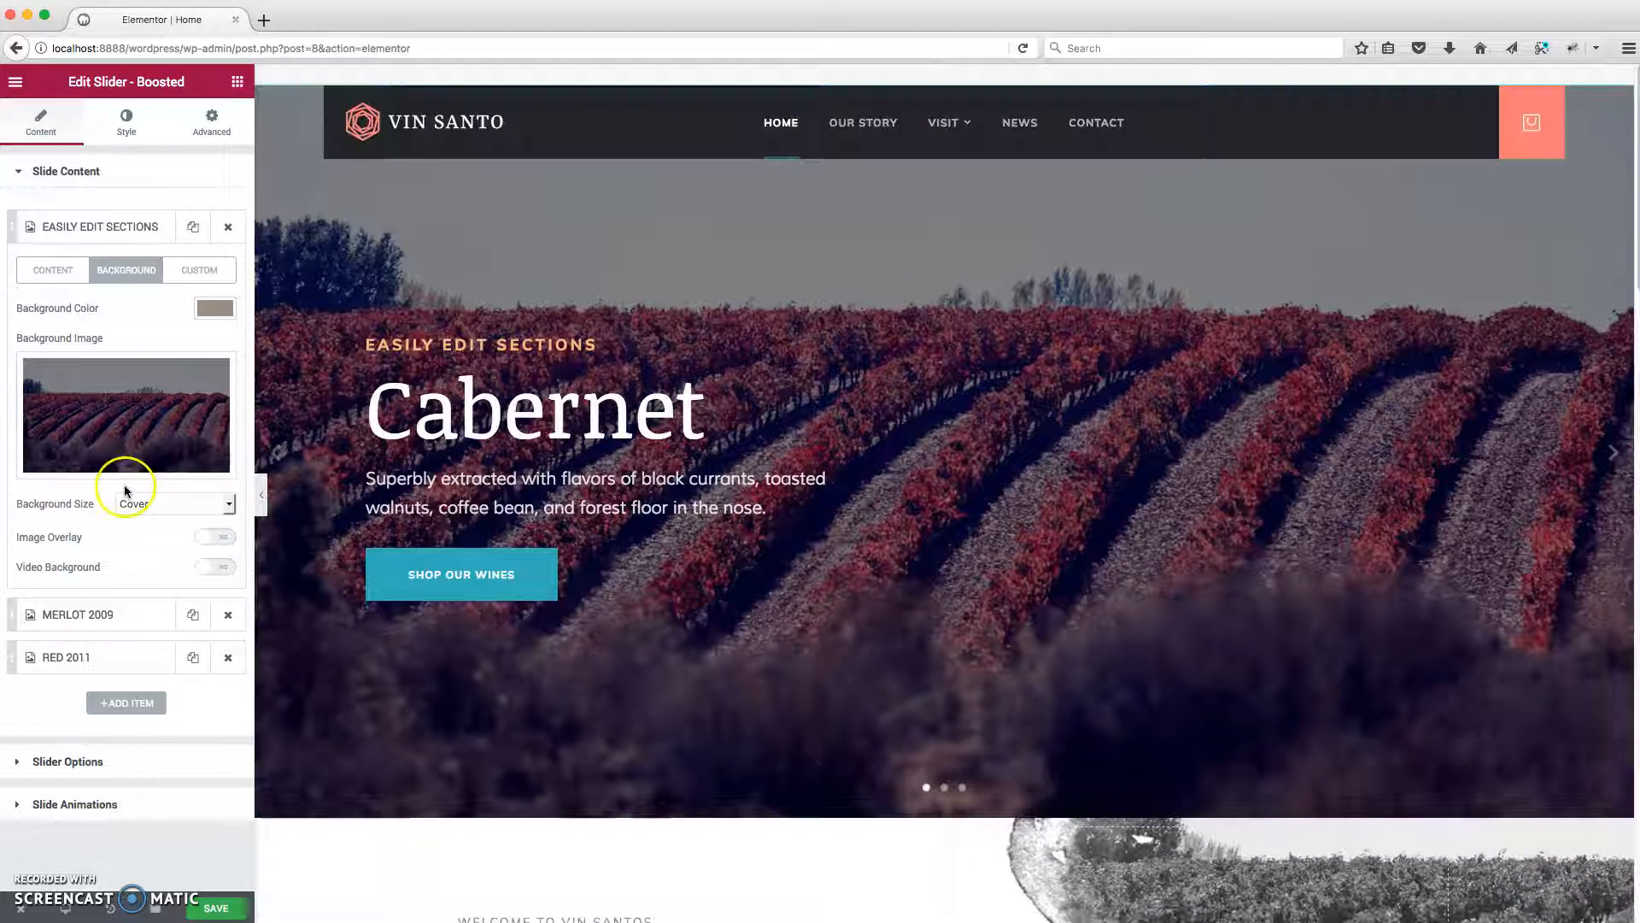
pyautogui.moveTo(170, 426)
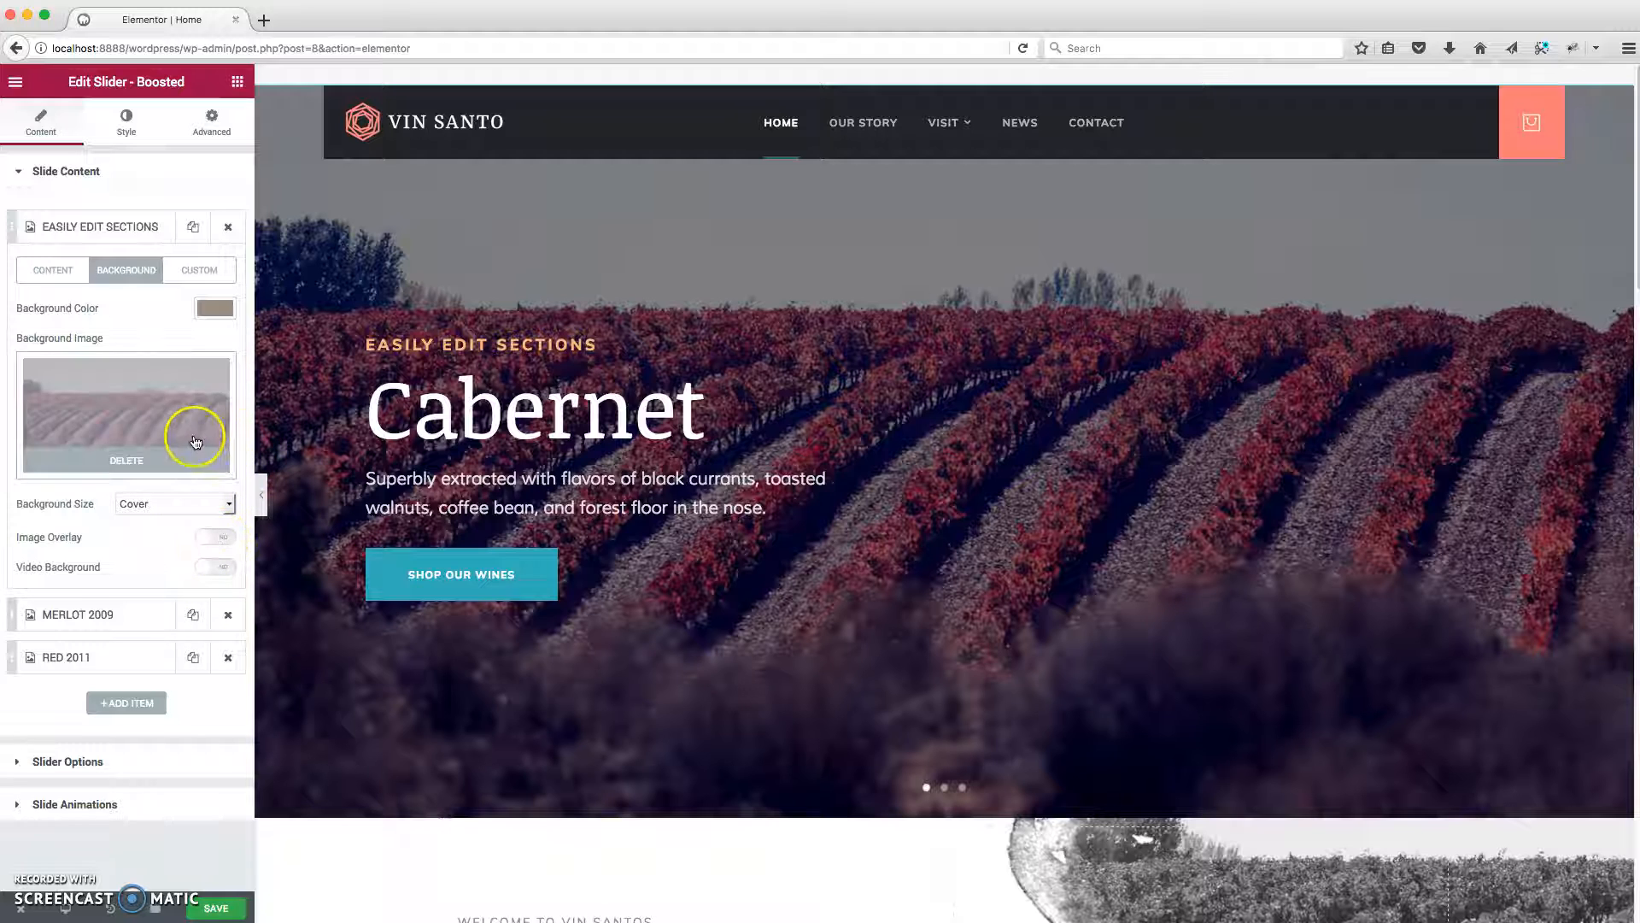
# Step: Style the slider's content title with a coral text color and a font size of 15 px
pyautogui.click(52, 270)
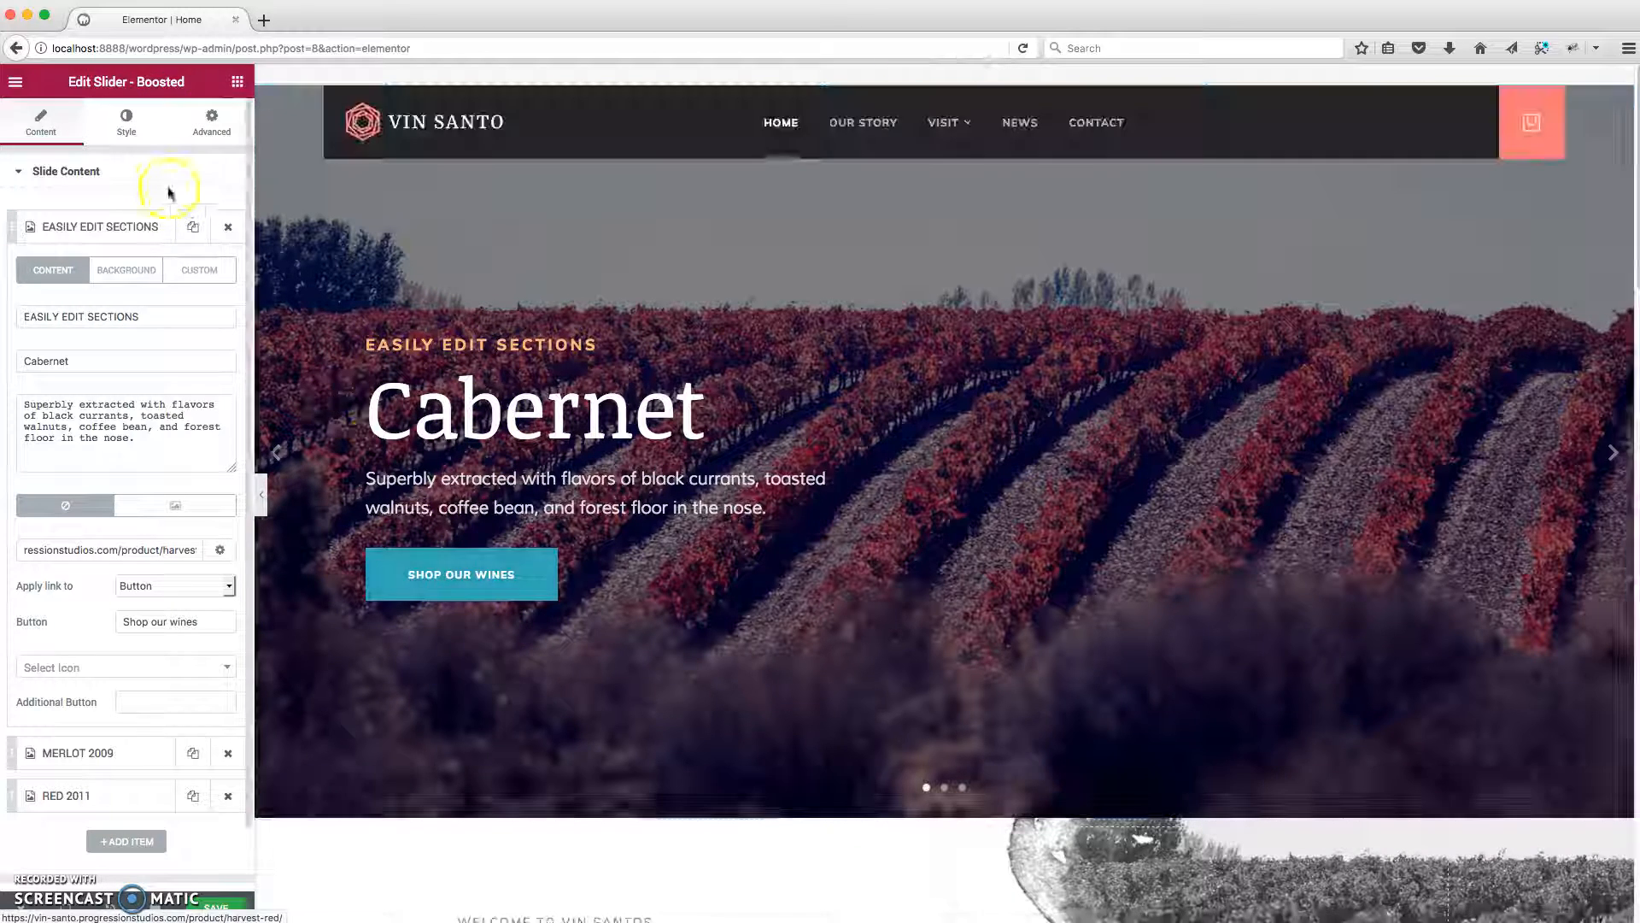
pyautogui.click(133, 128)
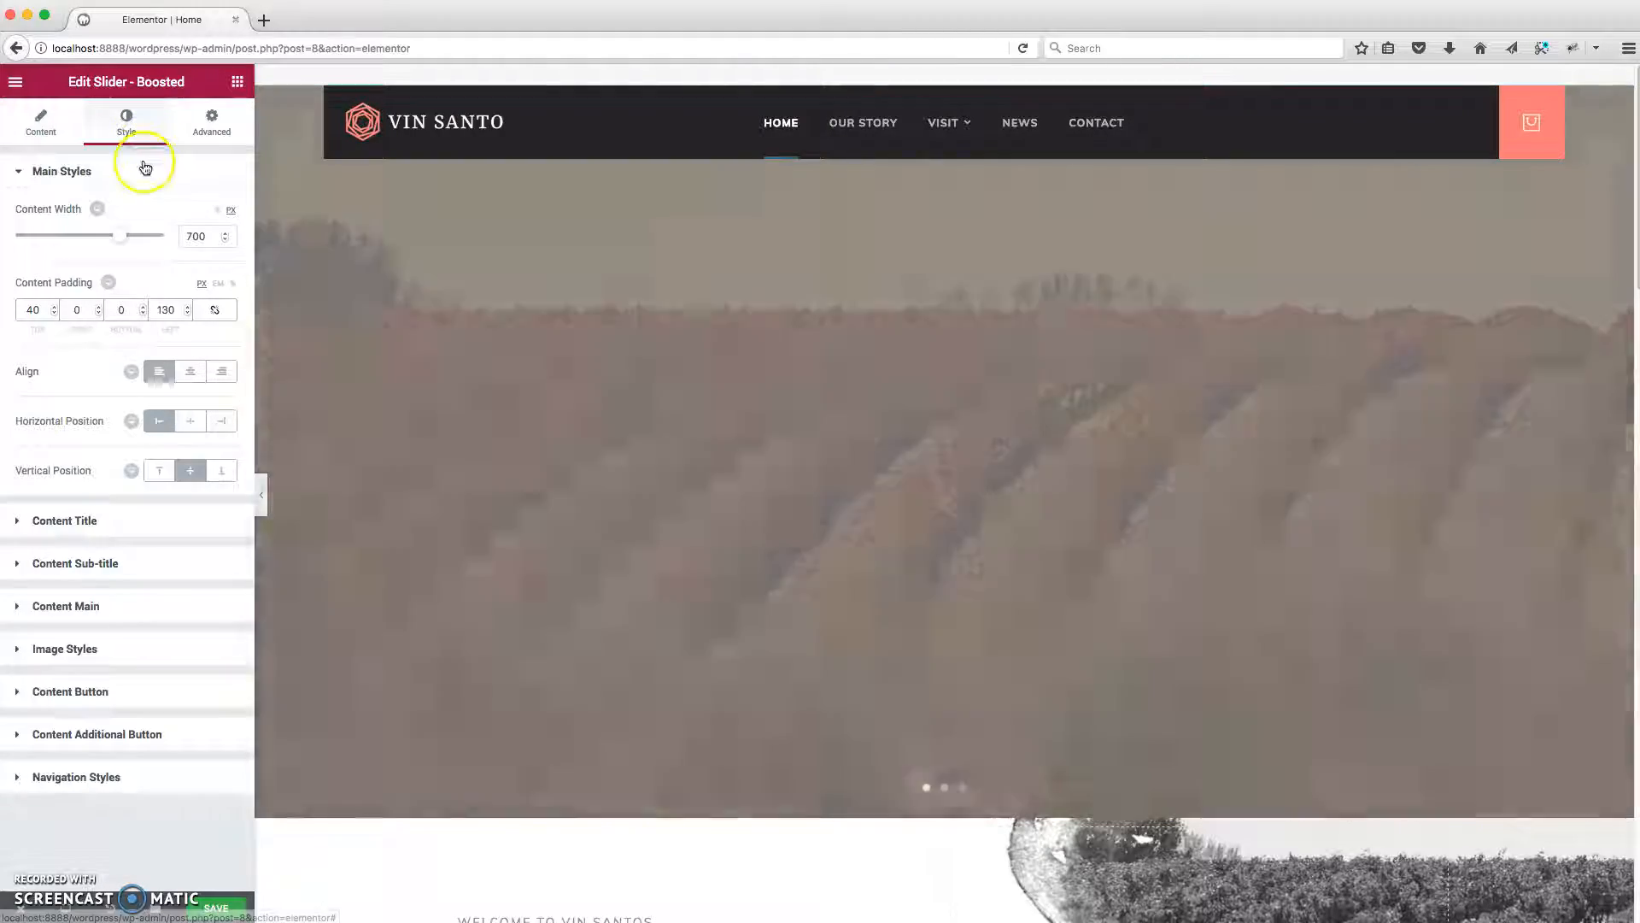
pyautogui.click(146, 170)
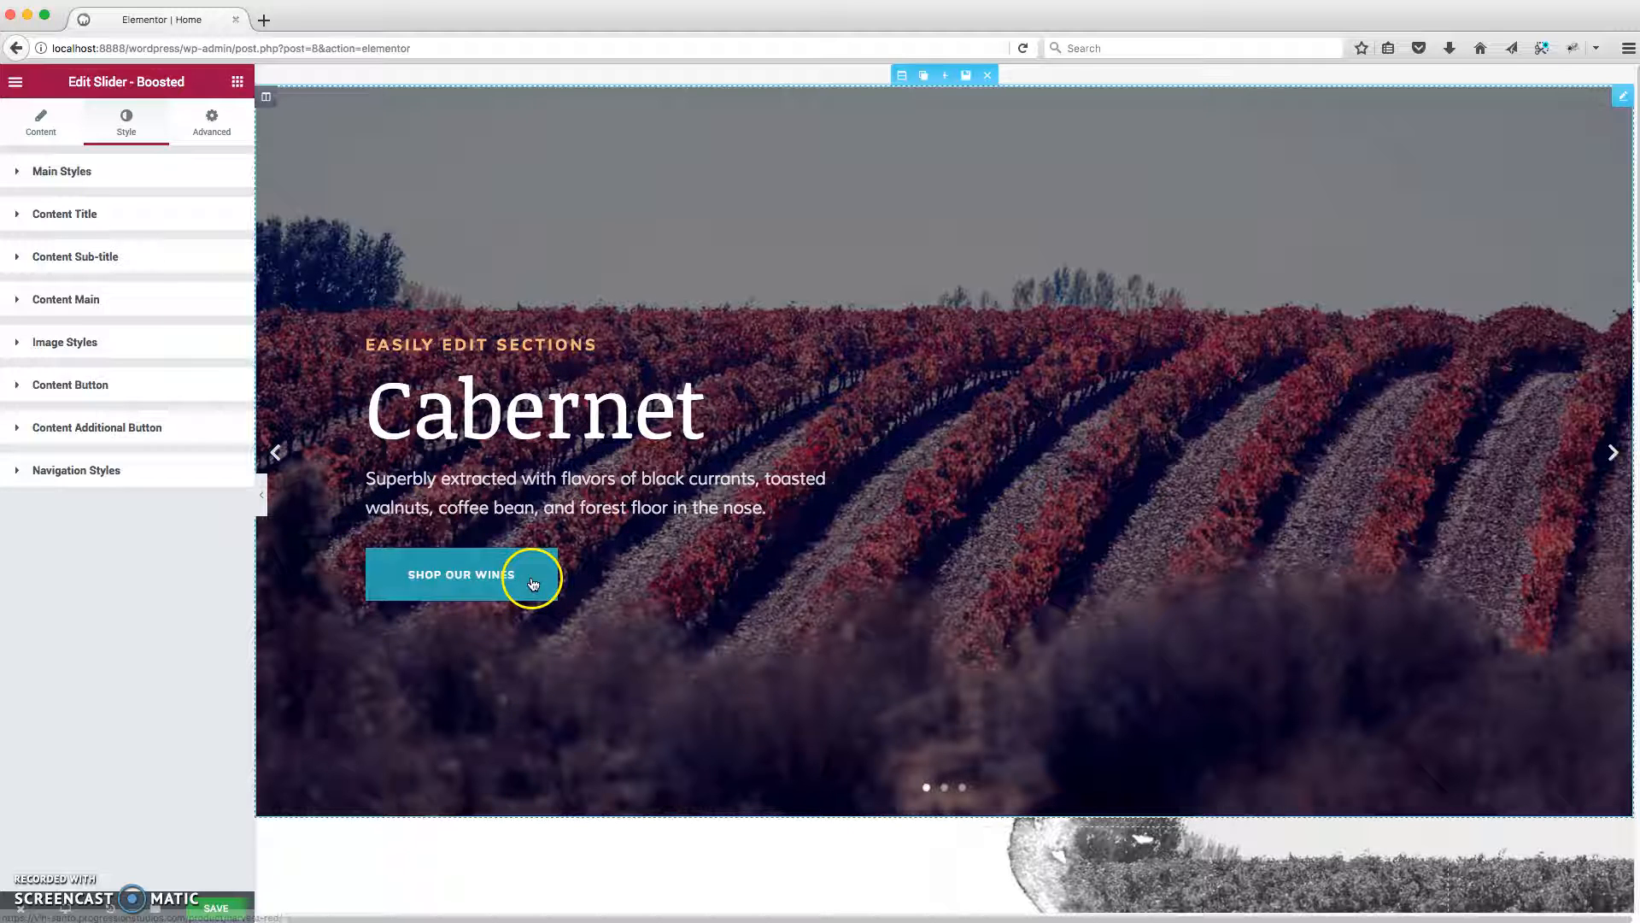
pyautogui.click(152, 219)
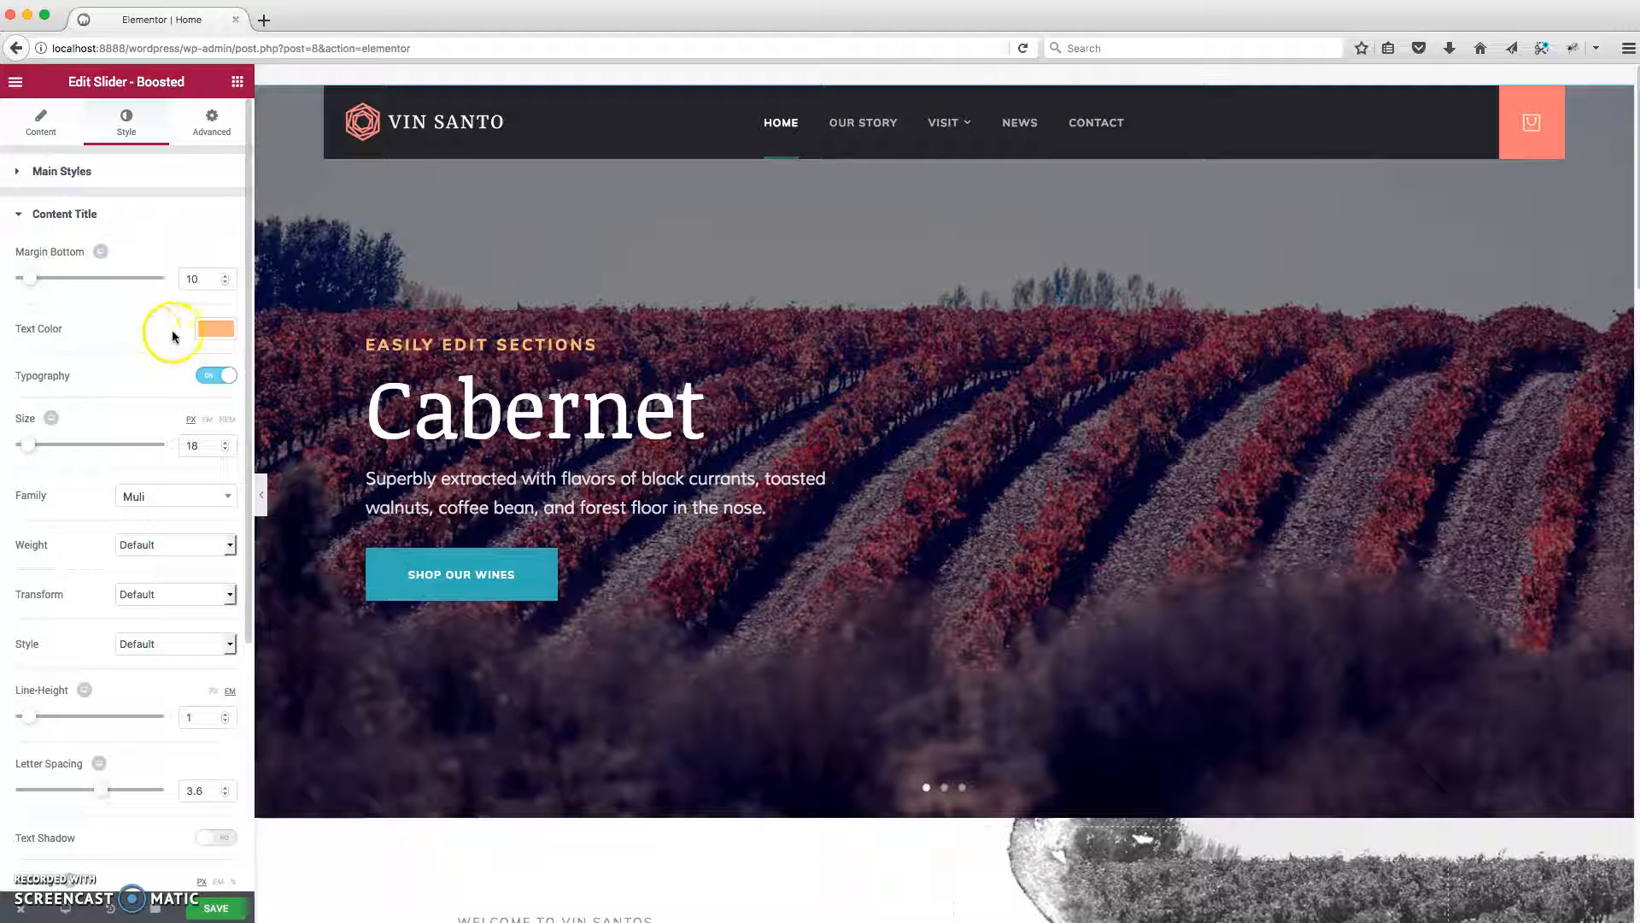
pyautogui.click(218, 329)
pyautogui.moveTo(180, 381); pyautogui.dragTo(195, 346)
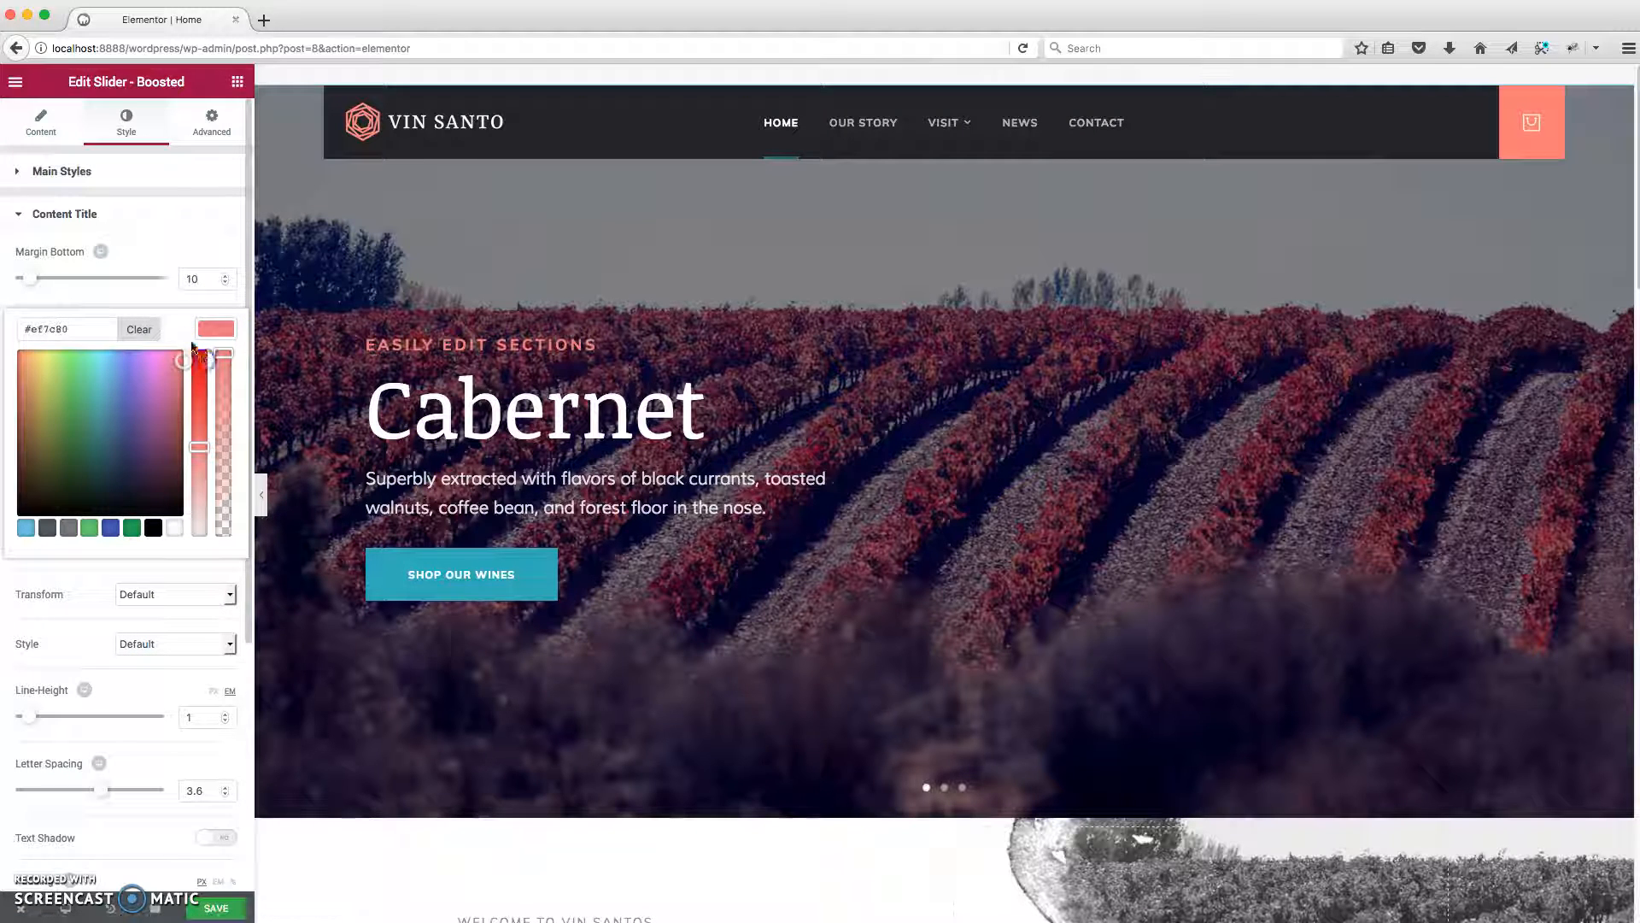
pyautogui.click(115, 241)
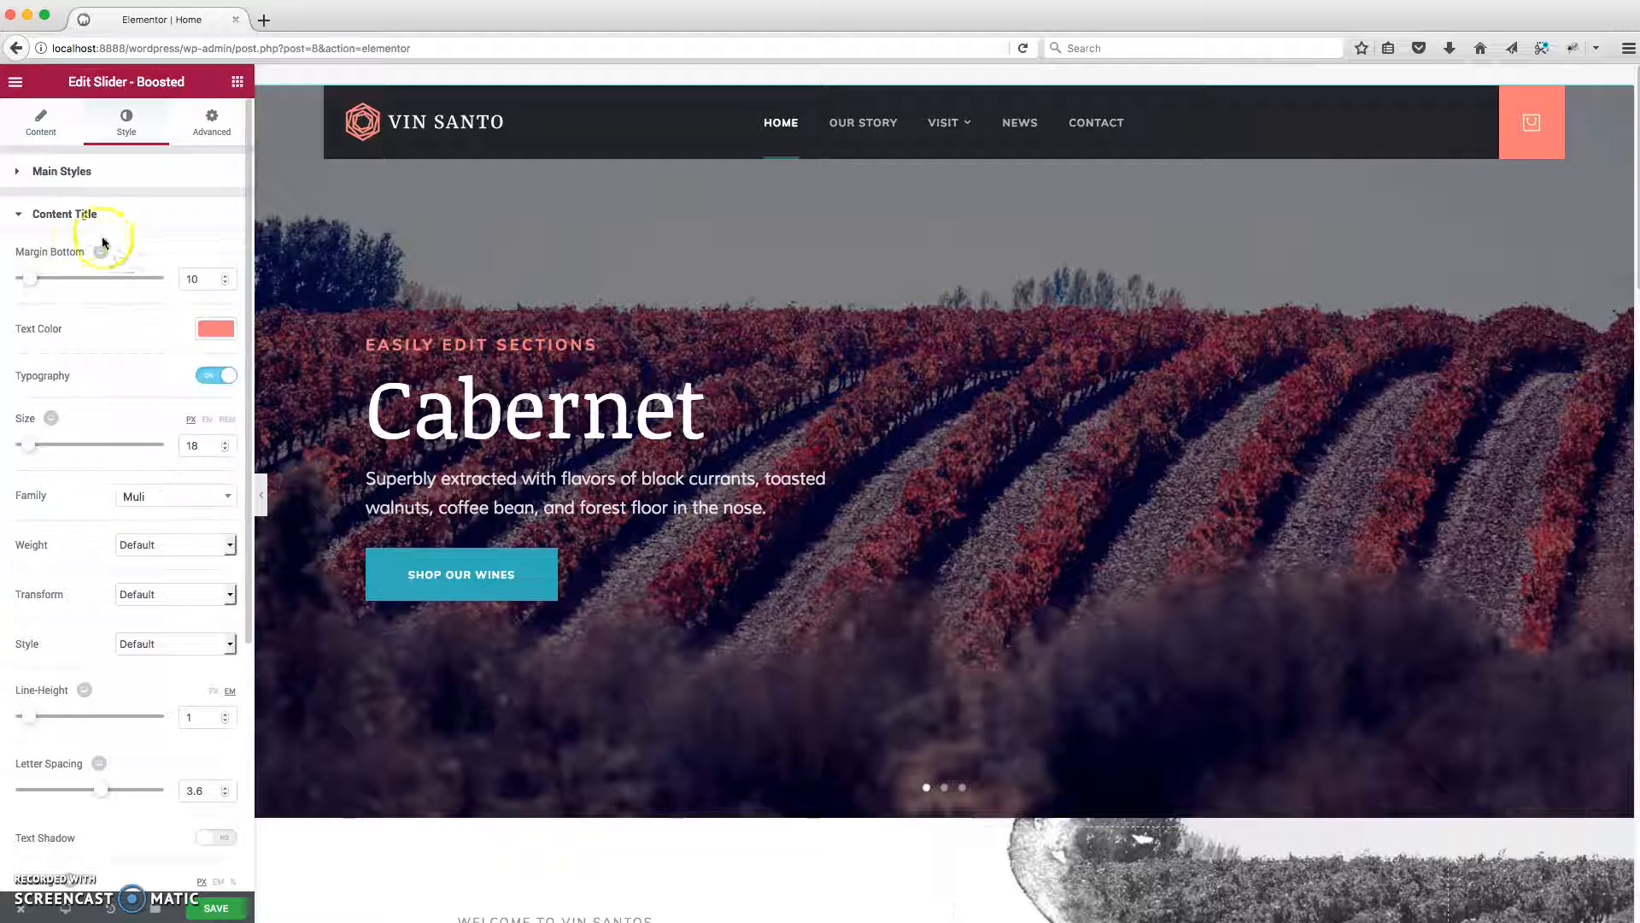
pyautogui.moveTo(23, 444)
pyautogui.mouseDown()
pyautogui.moveTo(57, 442)
pyautogui.moveTo(25, 443)
pyautogui.mouseUp()
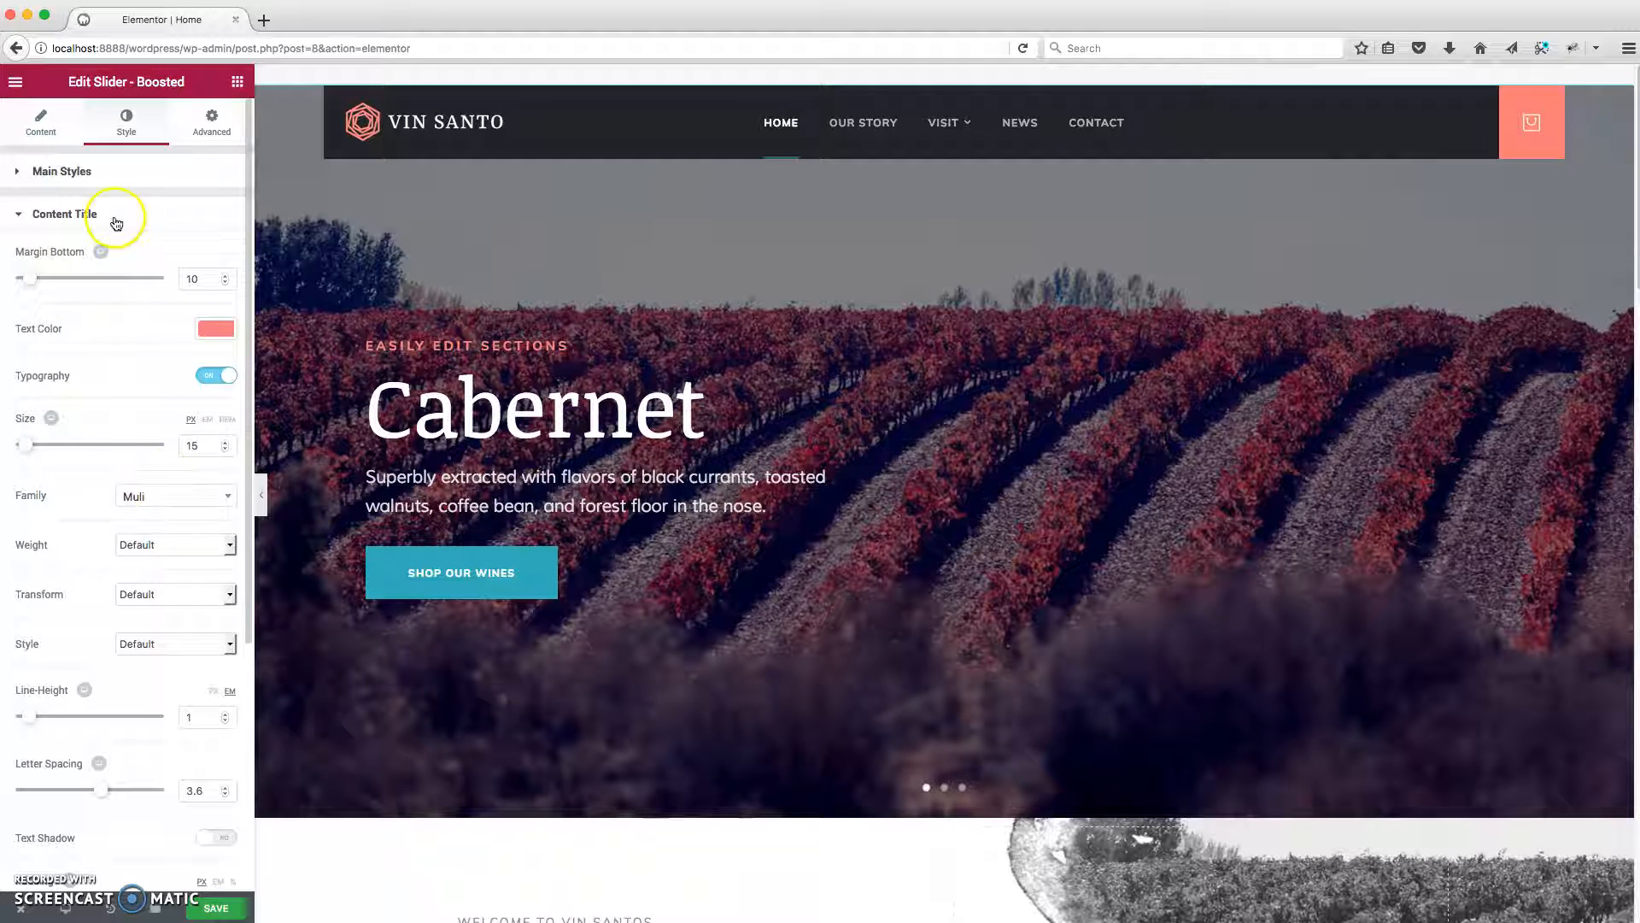
# Step: Reduce the content sub-title's font size and set its text color to green #23a455
pyautogui.click(120, 232)
pyautogui.click(100, 258)
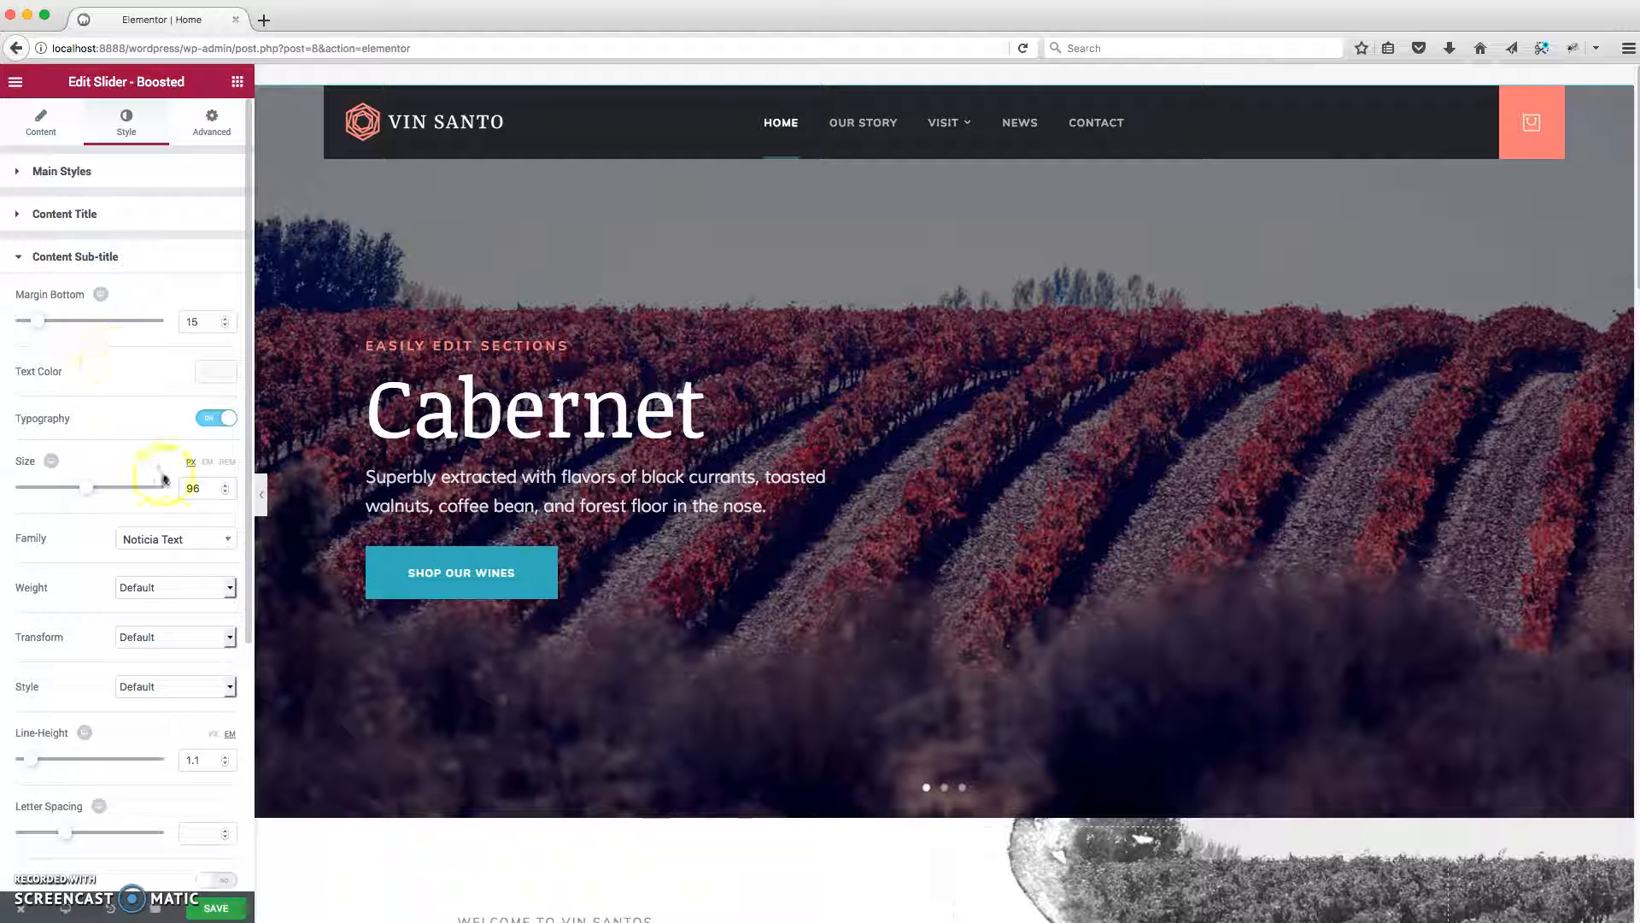
pyautogui.moveTo(89, 493); pyautogui.dragTo(62, 494)
pyautogui.click(215, 372)
pyautogui.moveTo(173, 493); pyautogui.dragTo(200, 563)
pyautogui.click(174, 570)
pyautogui.click(132, 570)
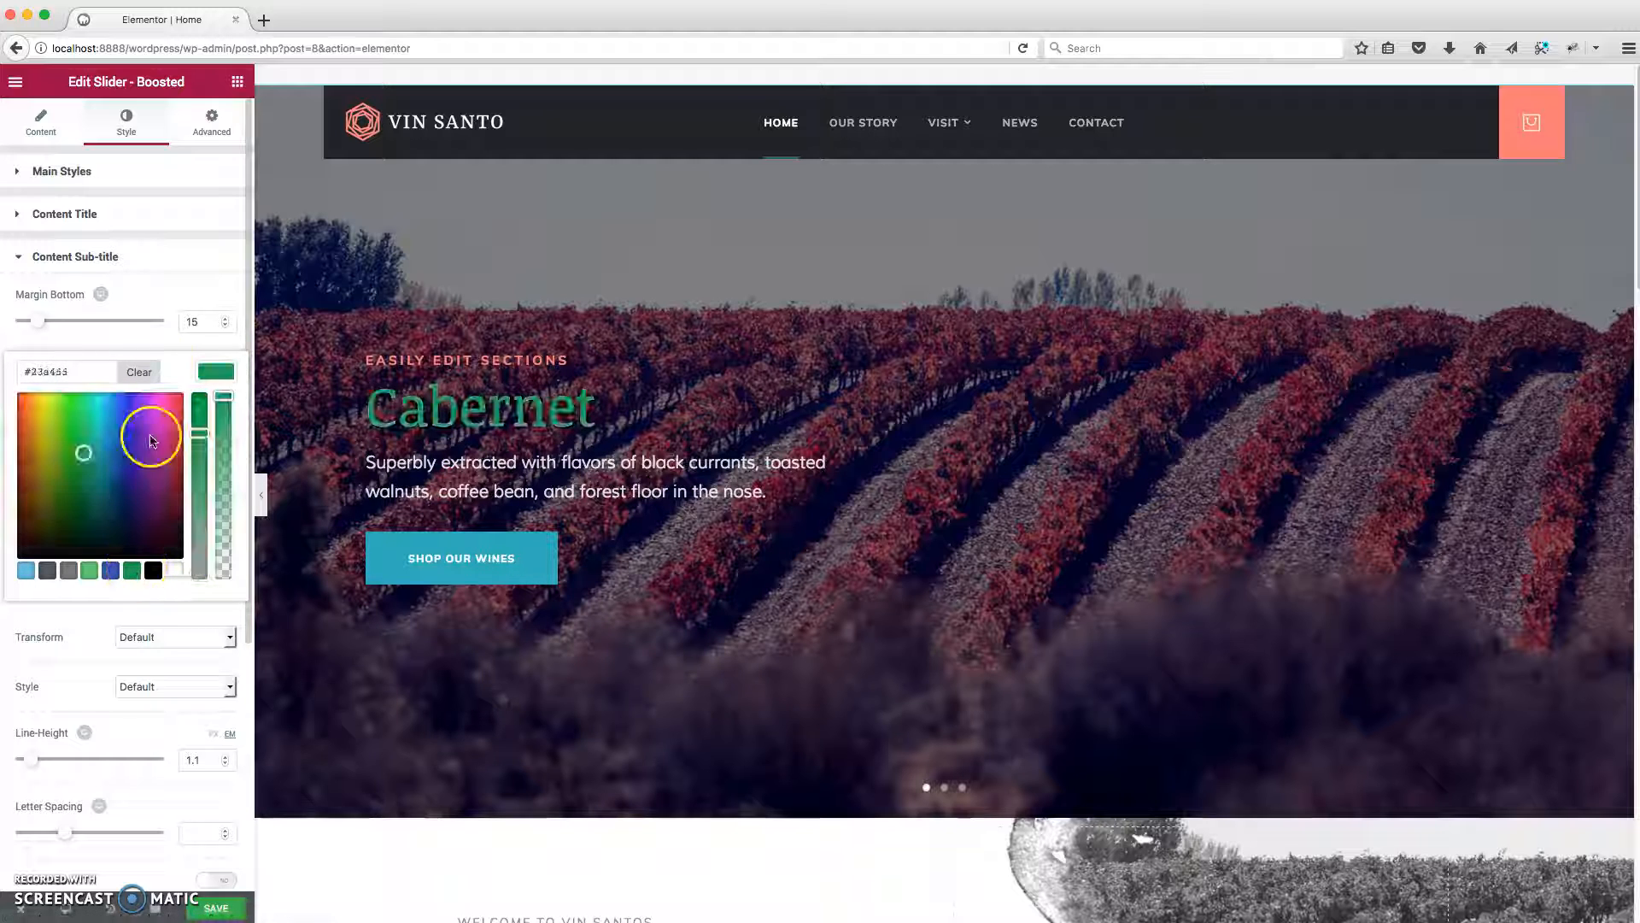
pyautogui.click(187, 266)
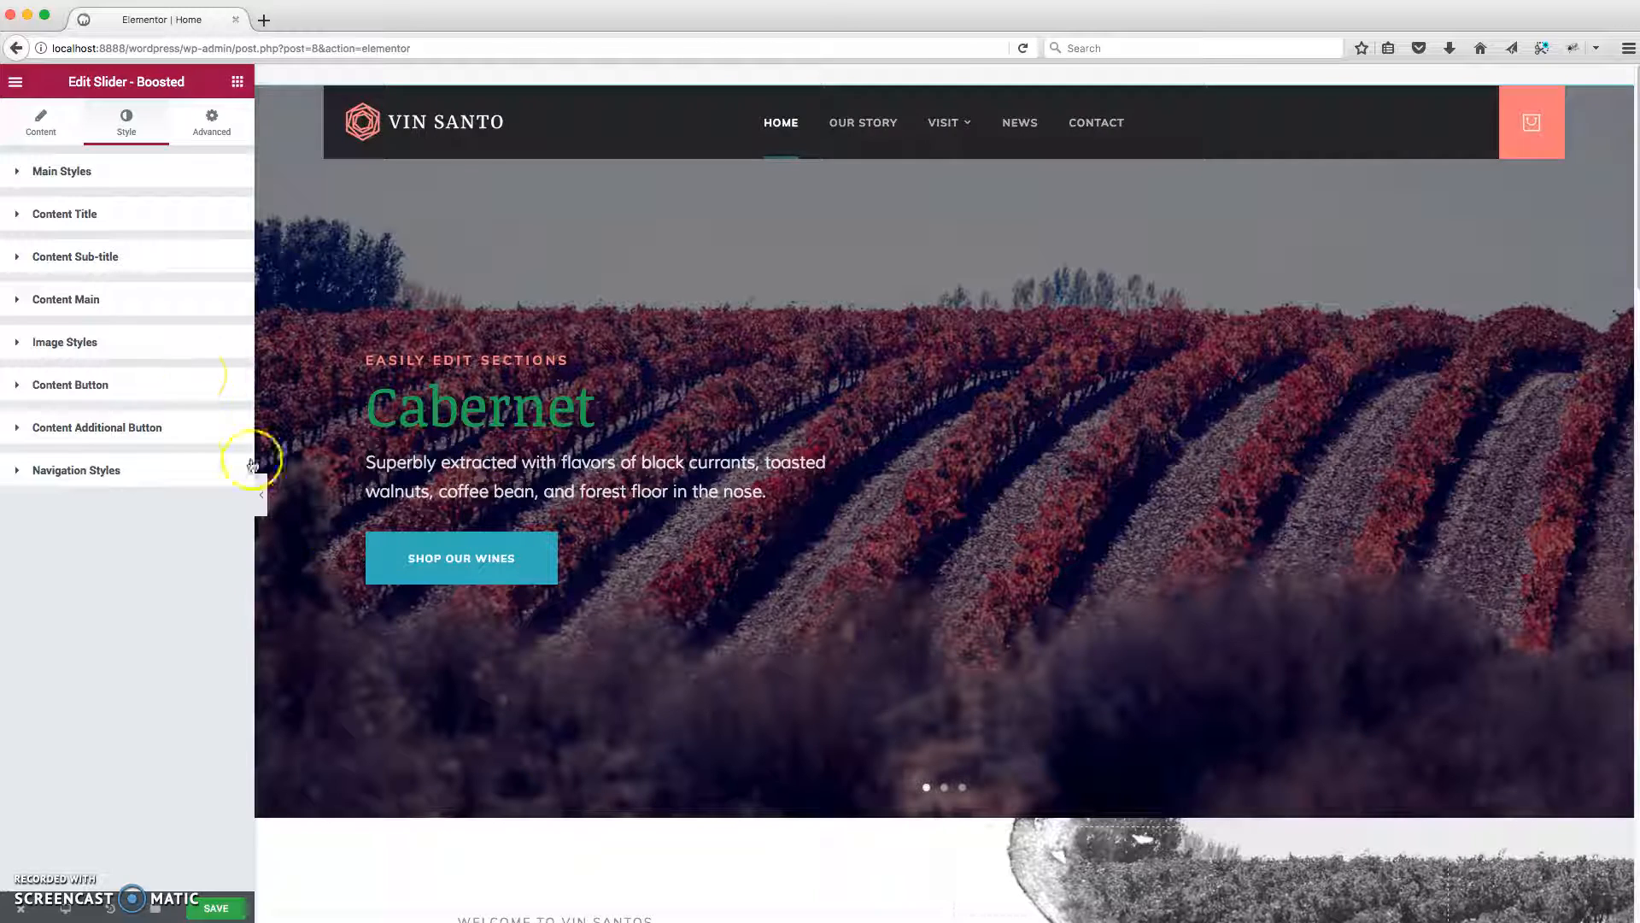
# Step: Change the content button's normal background color to a bright purple
pyautogui.click(99, 386)
pyautogui.scroll(-10, 128, 431)
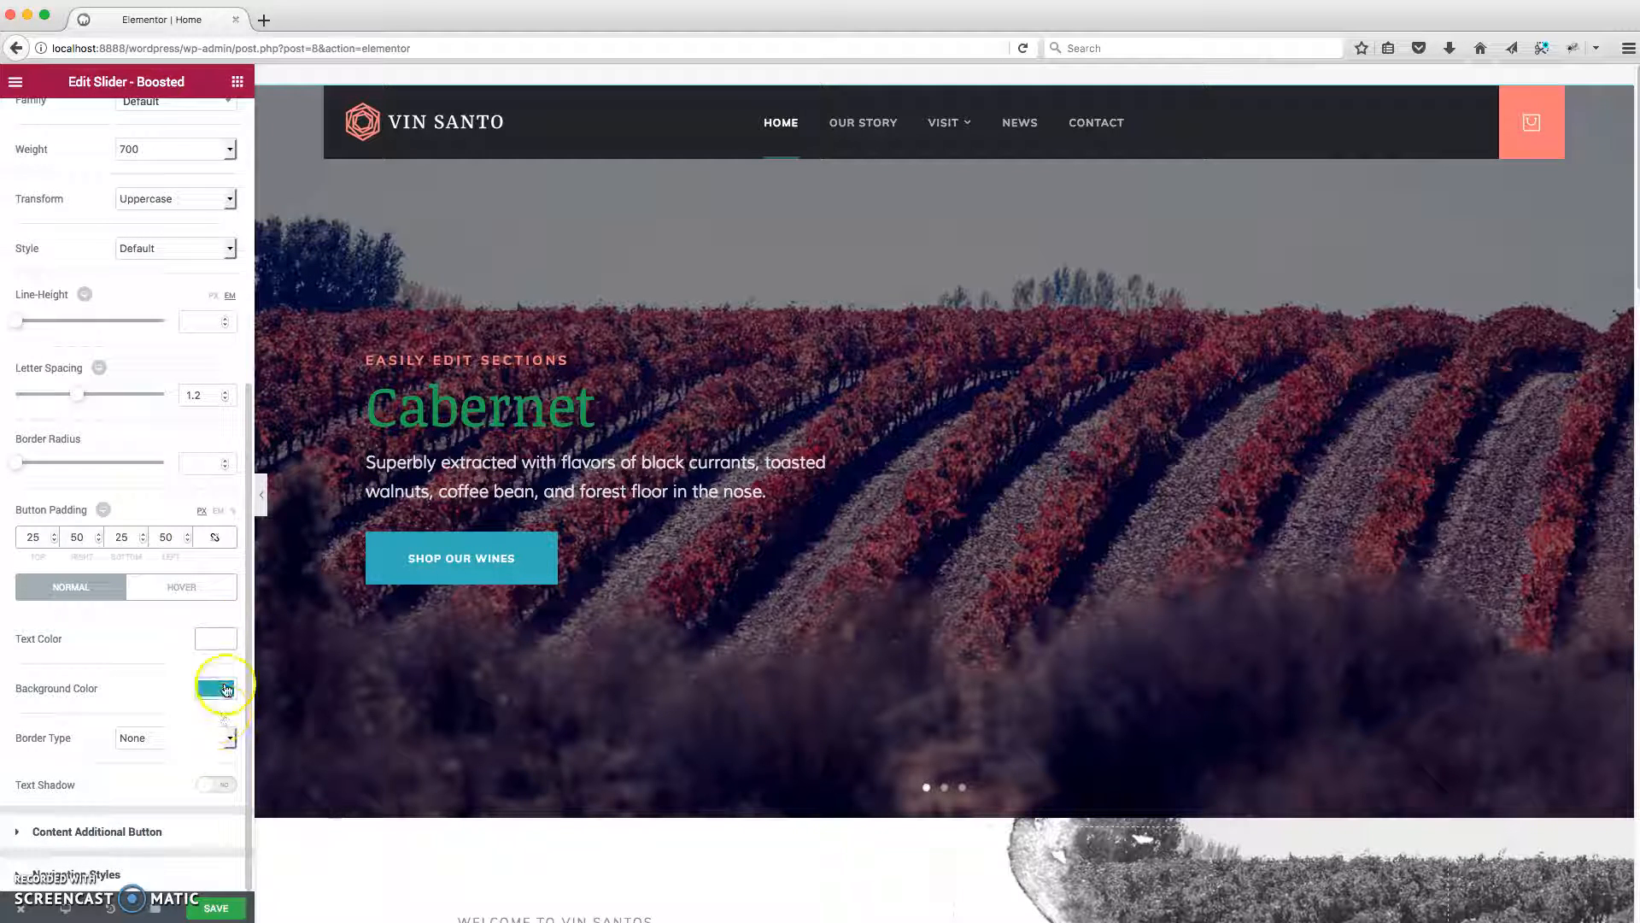
pyautogui.click(226, 688)
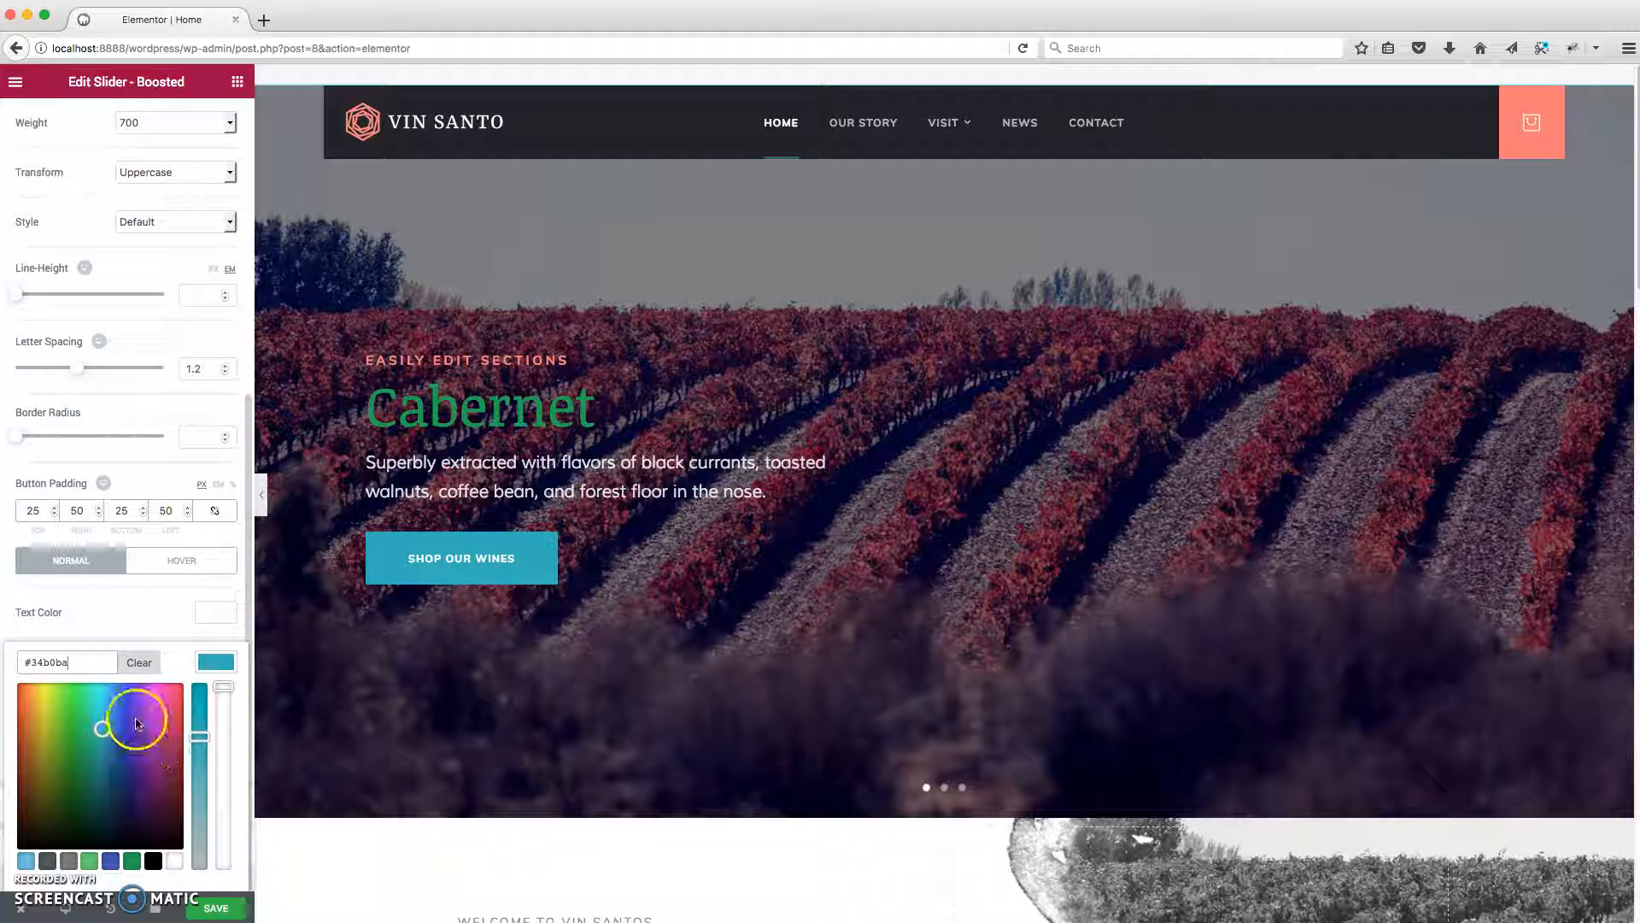
pyautogui.moveTo(137, 724); pyautogui.dragTo(137, 683)
pyautogui.click(177, 589)
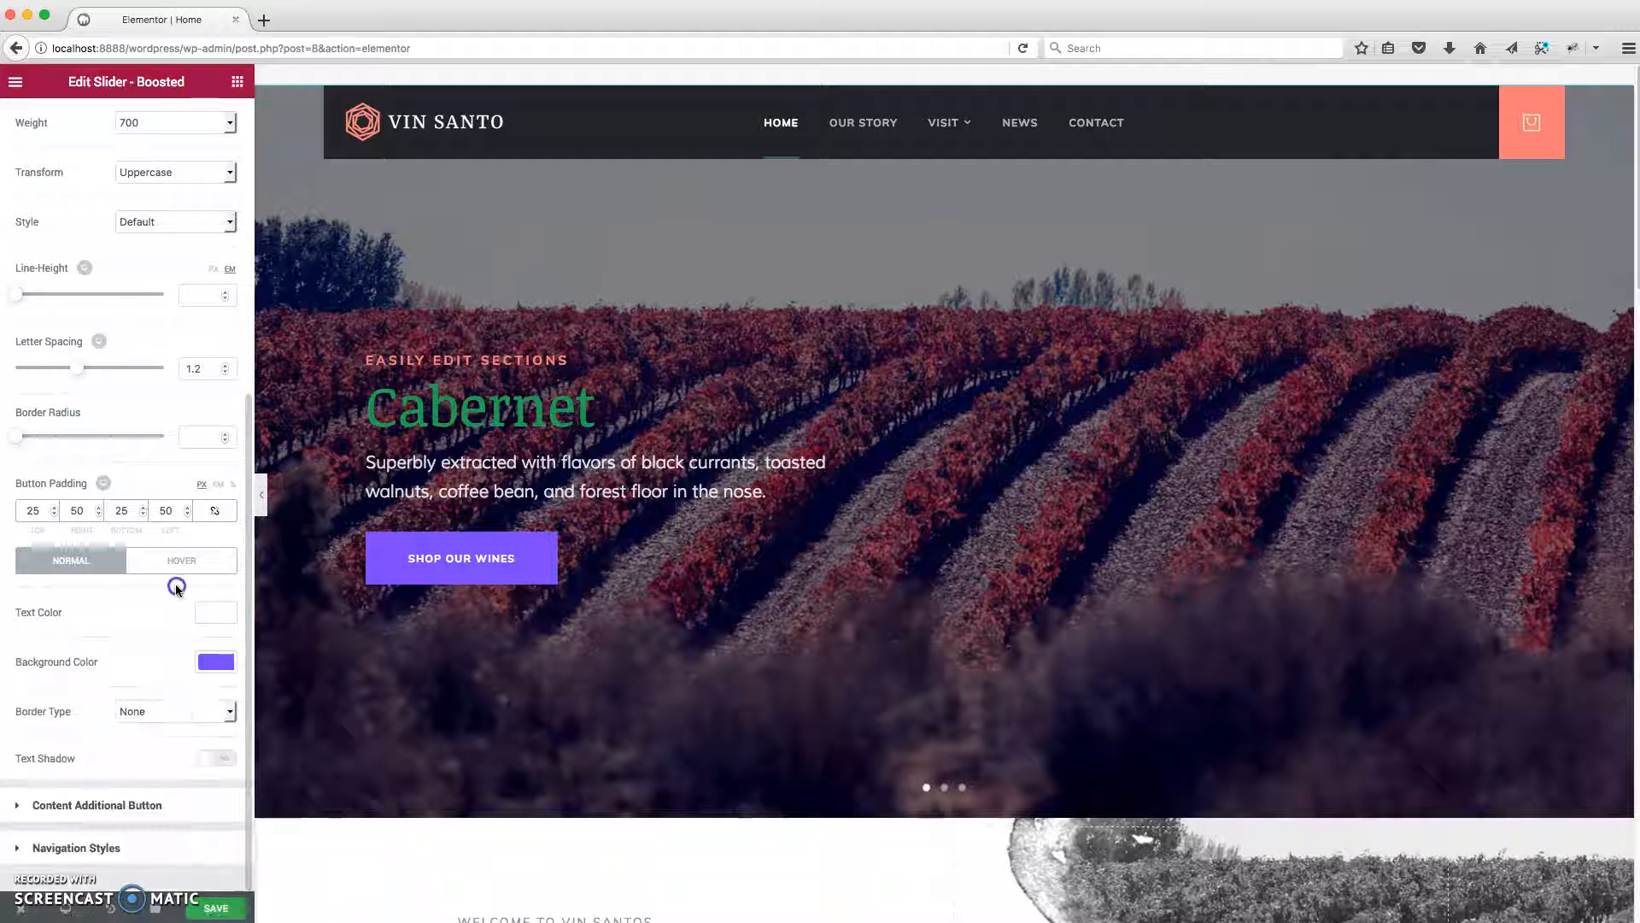
# Step: Set the content button's hover background color to blue #4054b2
pyautogui.click(181, 560)
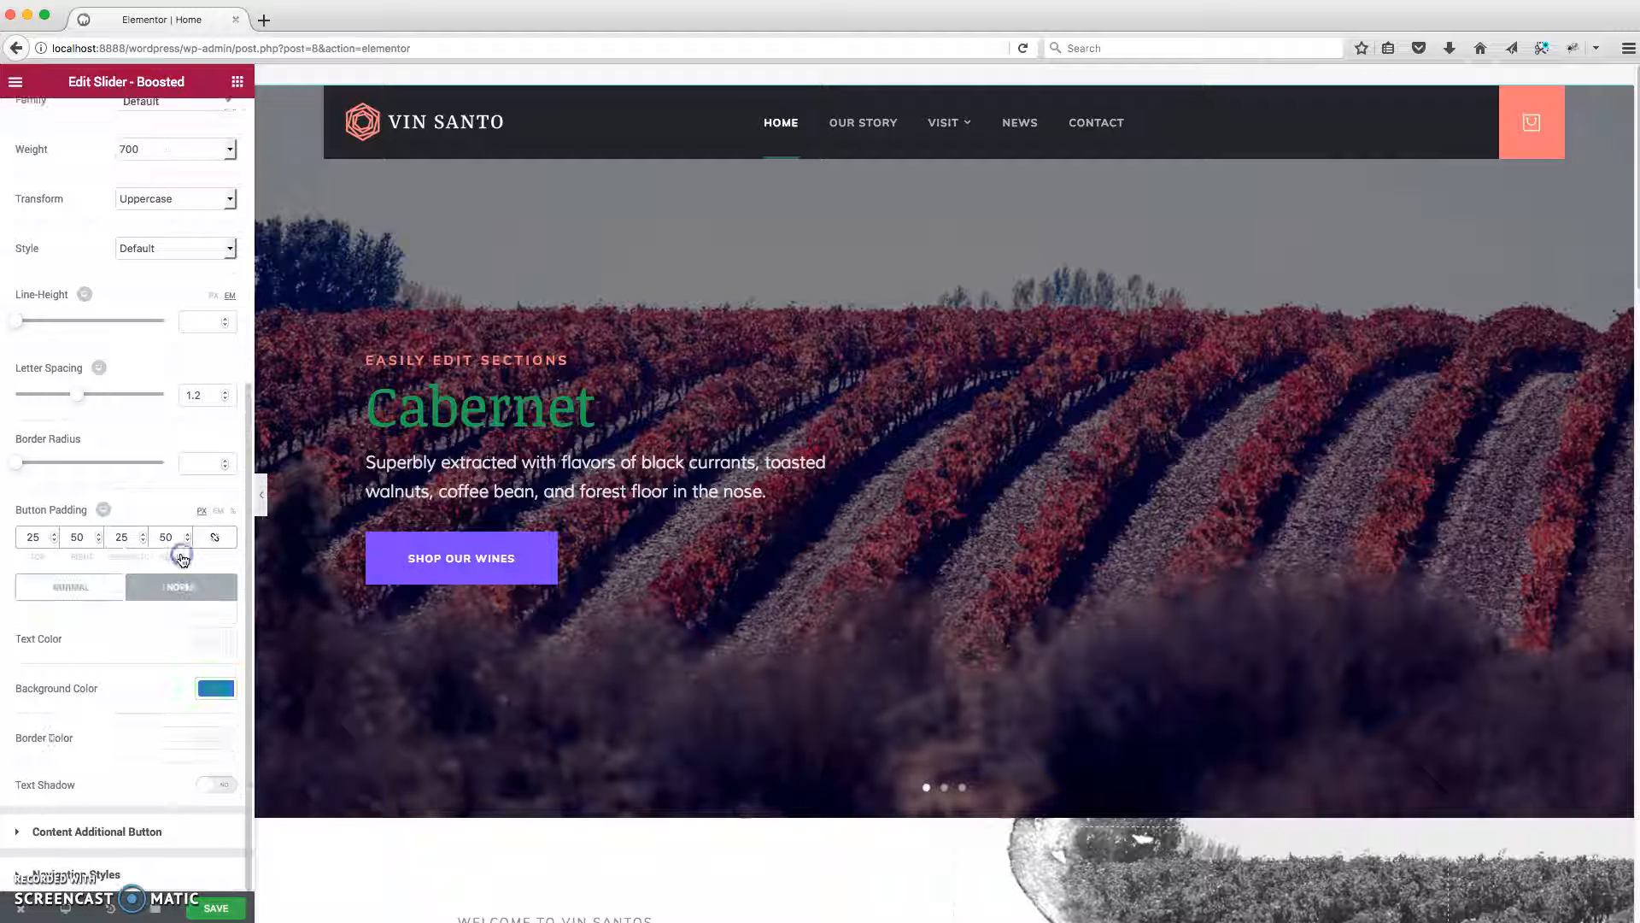
pyautogui.click(211, 697)
pyautogui.moveTo(77, 767); pyautogui.dragTo(49, 770)
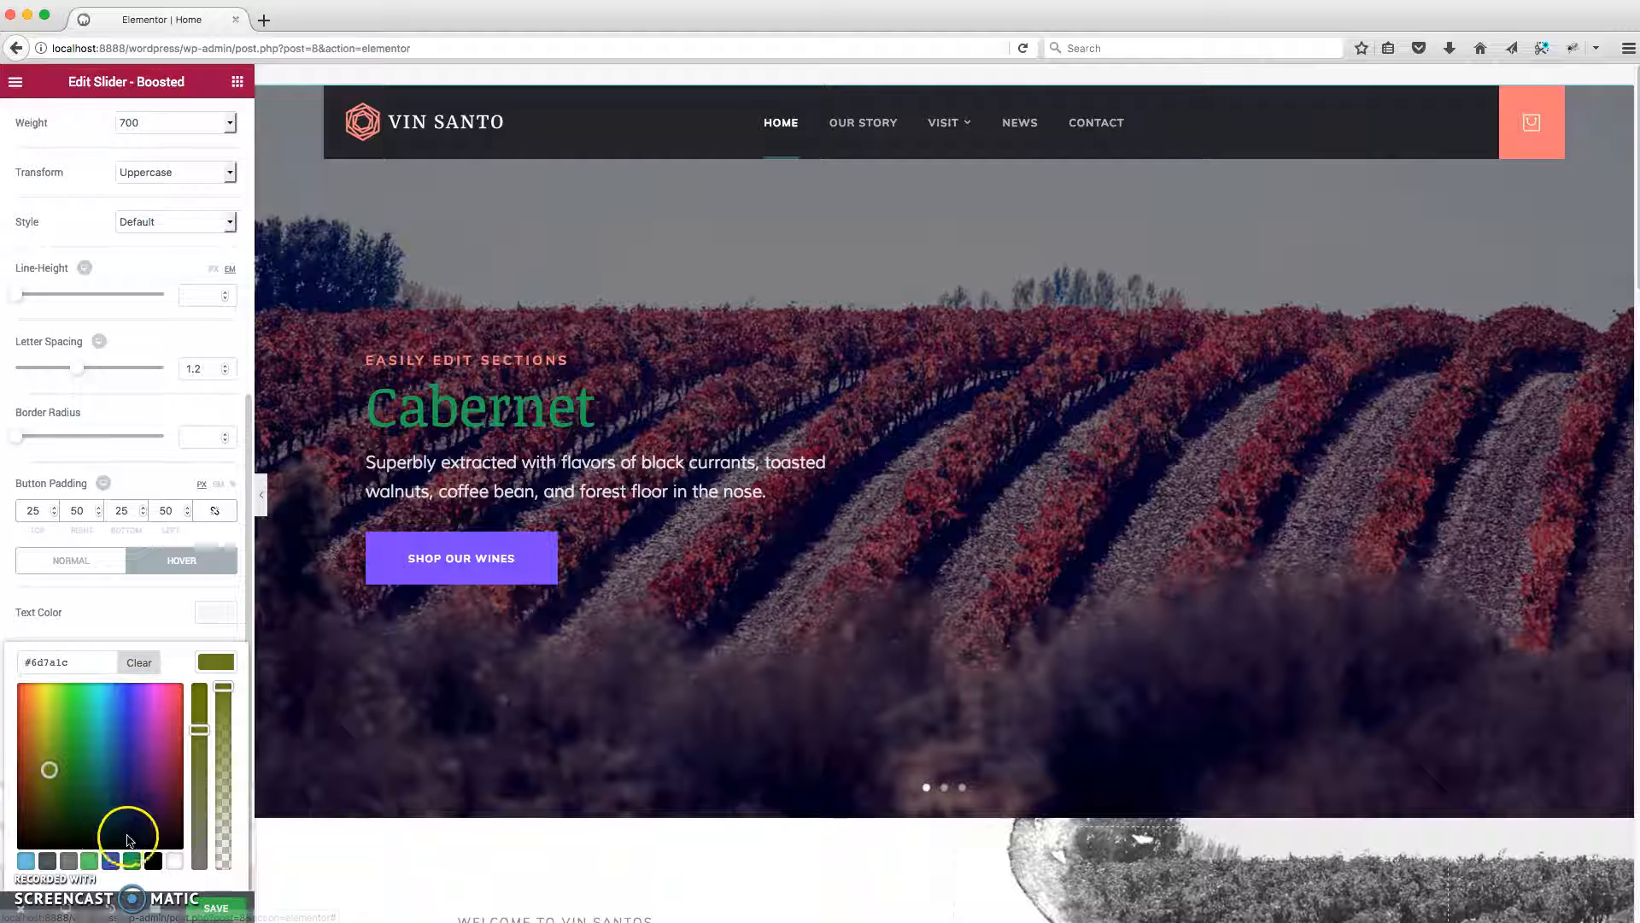
pyautogui.click(110, 861)
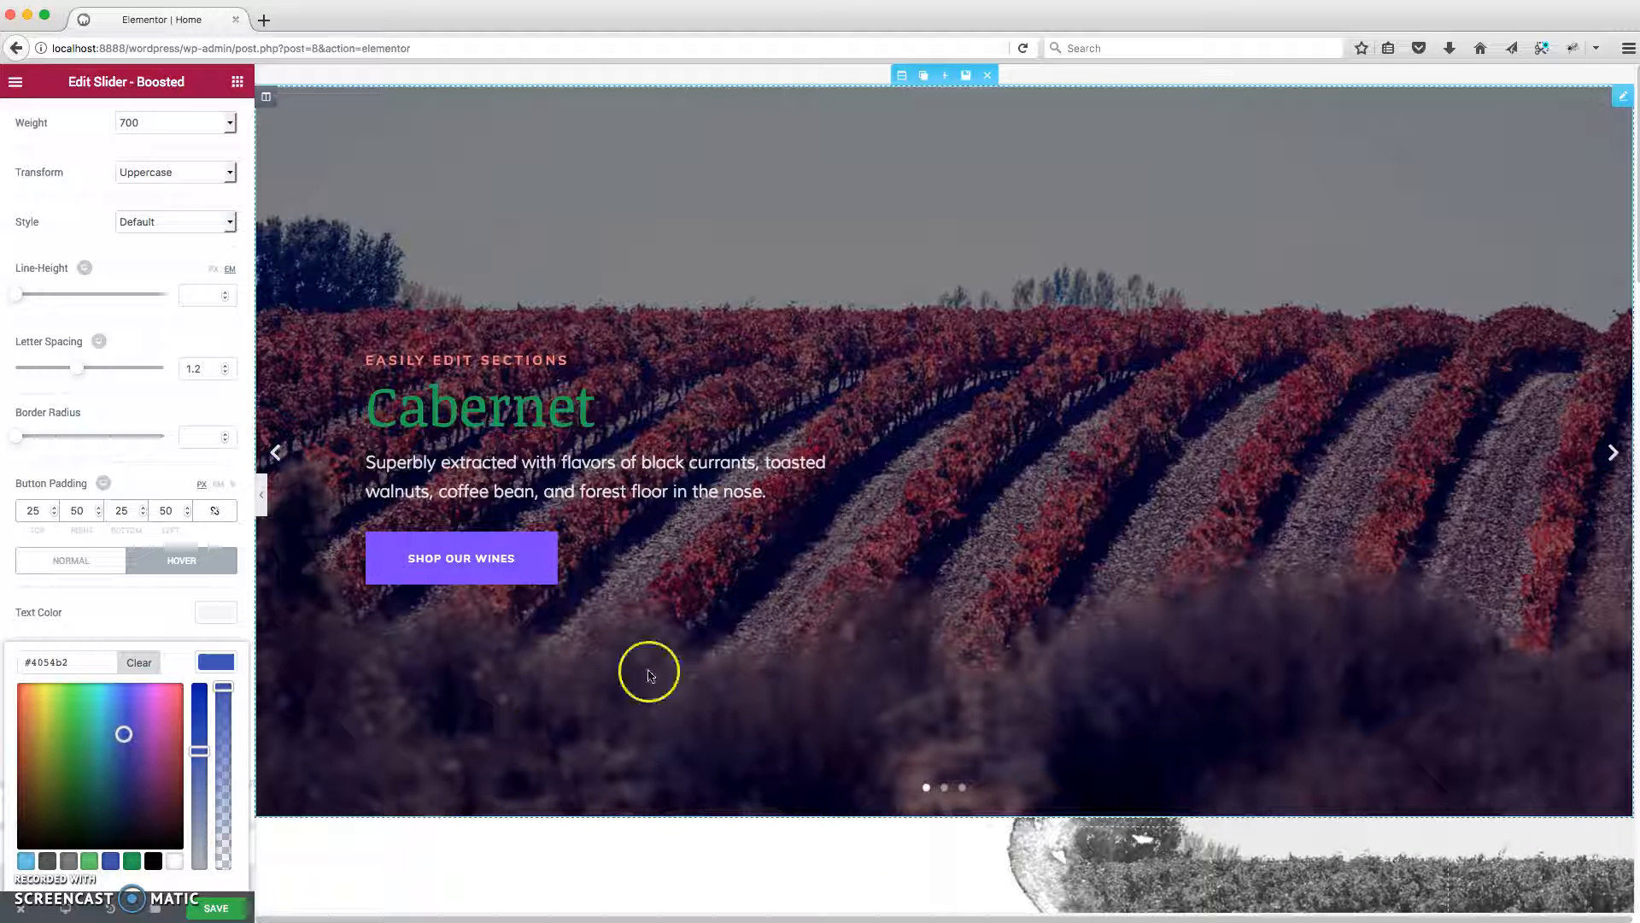
pyautogui.click(166, 636)
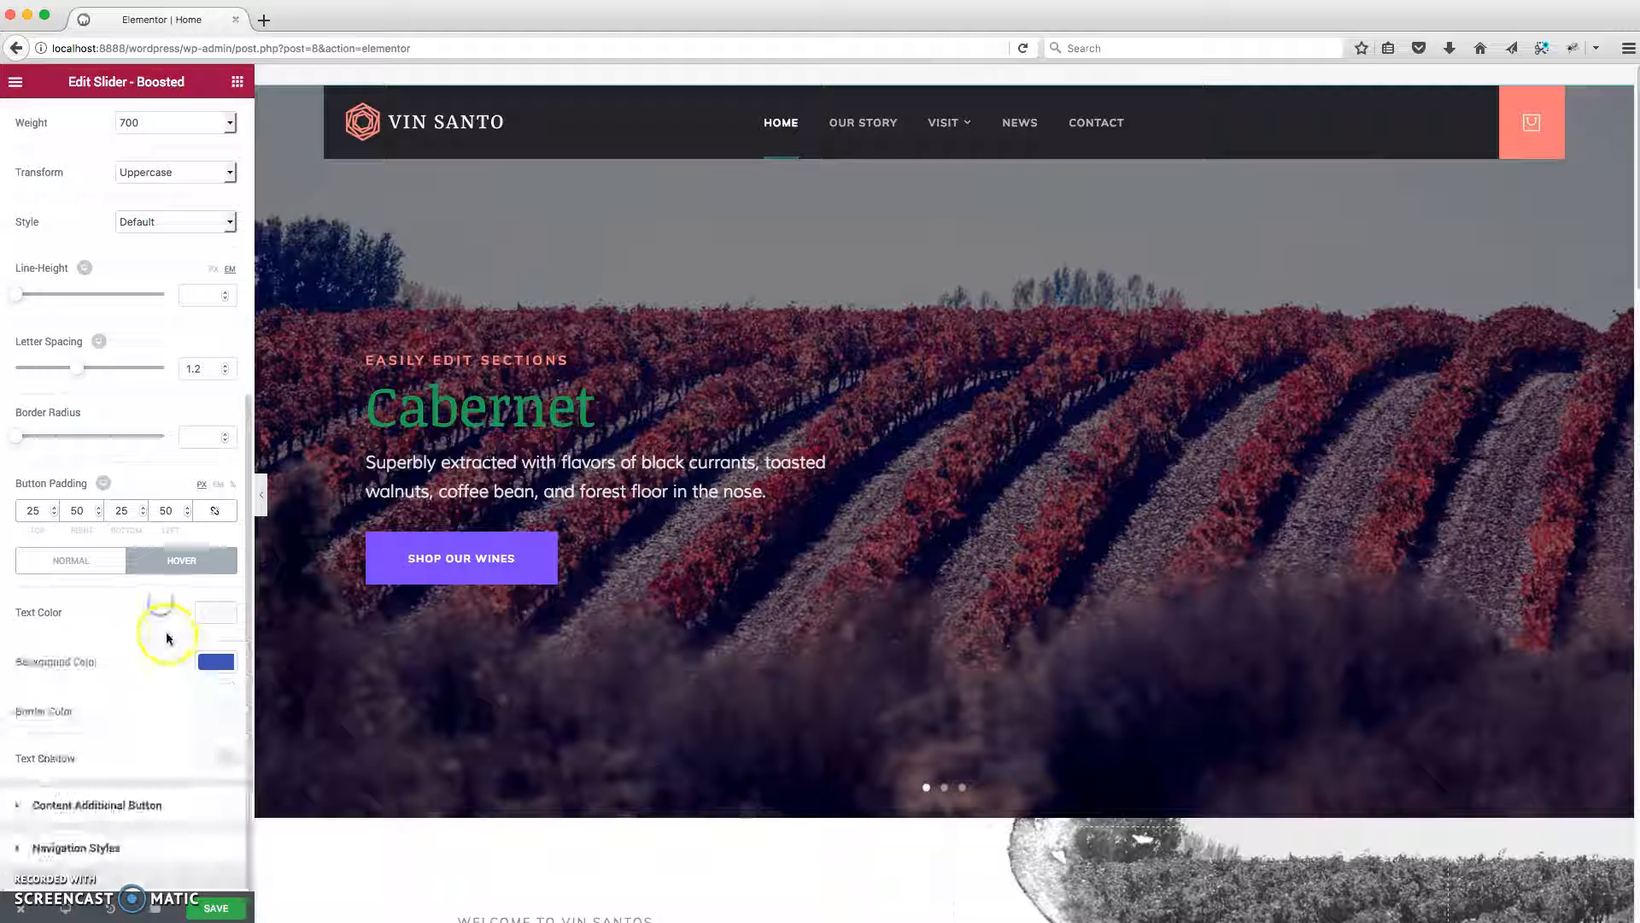
pyautogui.scroll(10, 166, 637)
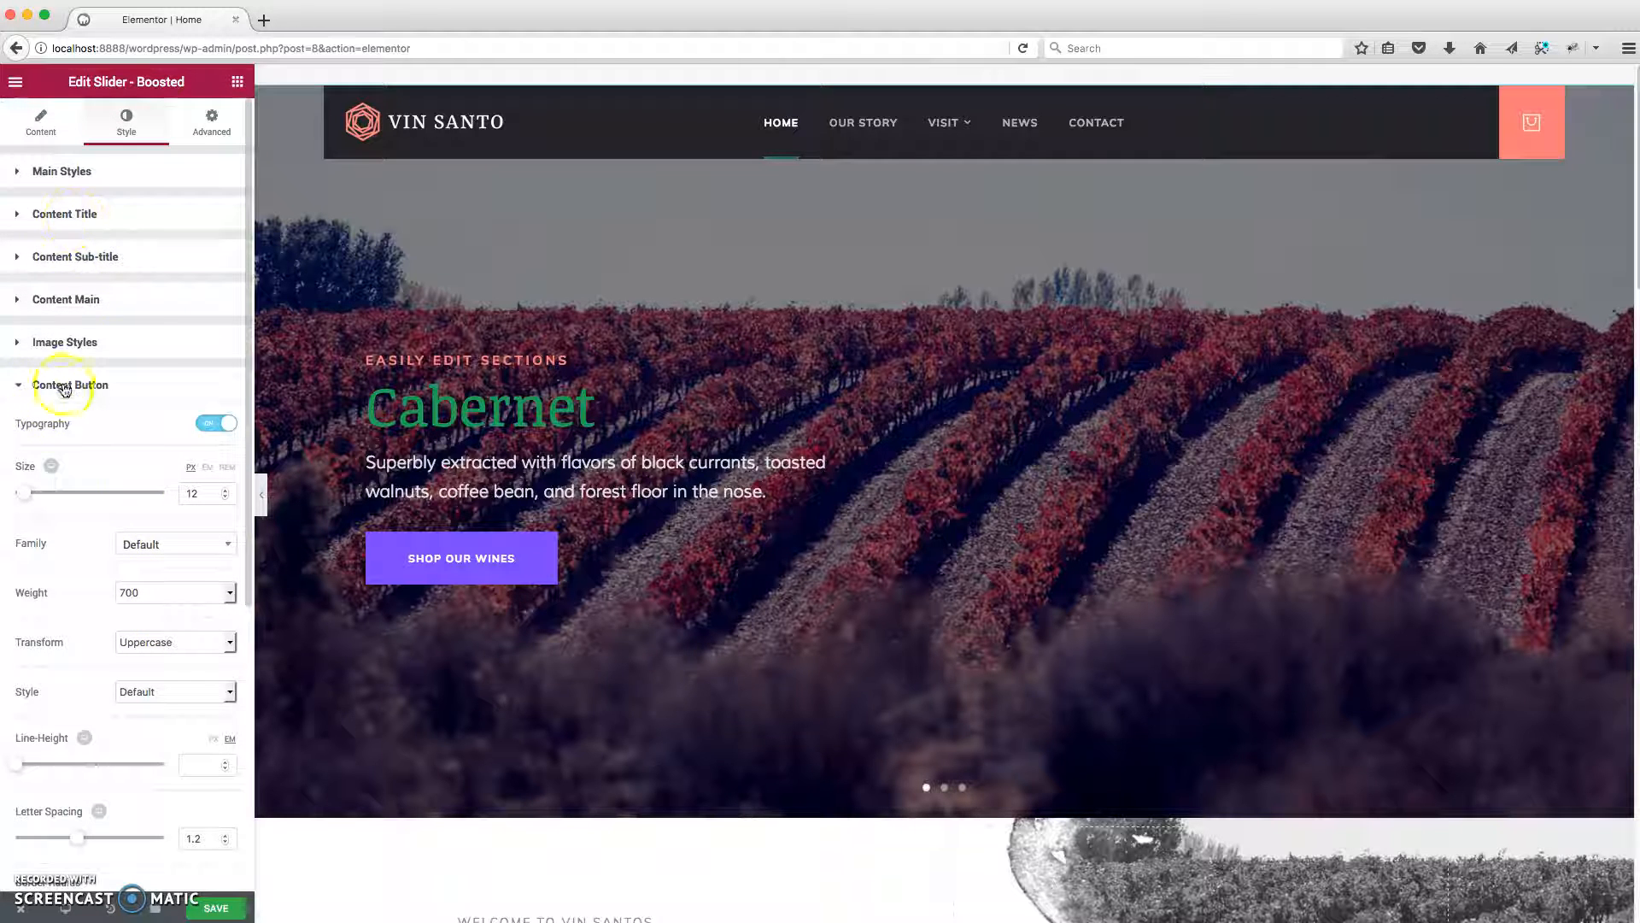
pyautogui.click(63, 393)
# Step: Set the slider height to 81 VH and enable autoplay in the slider options
pyautogui.click(44, 126)
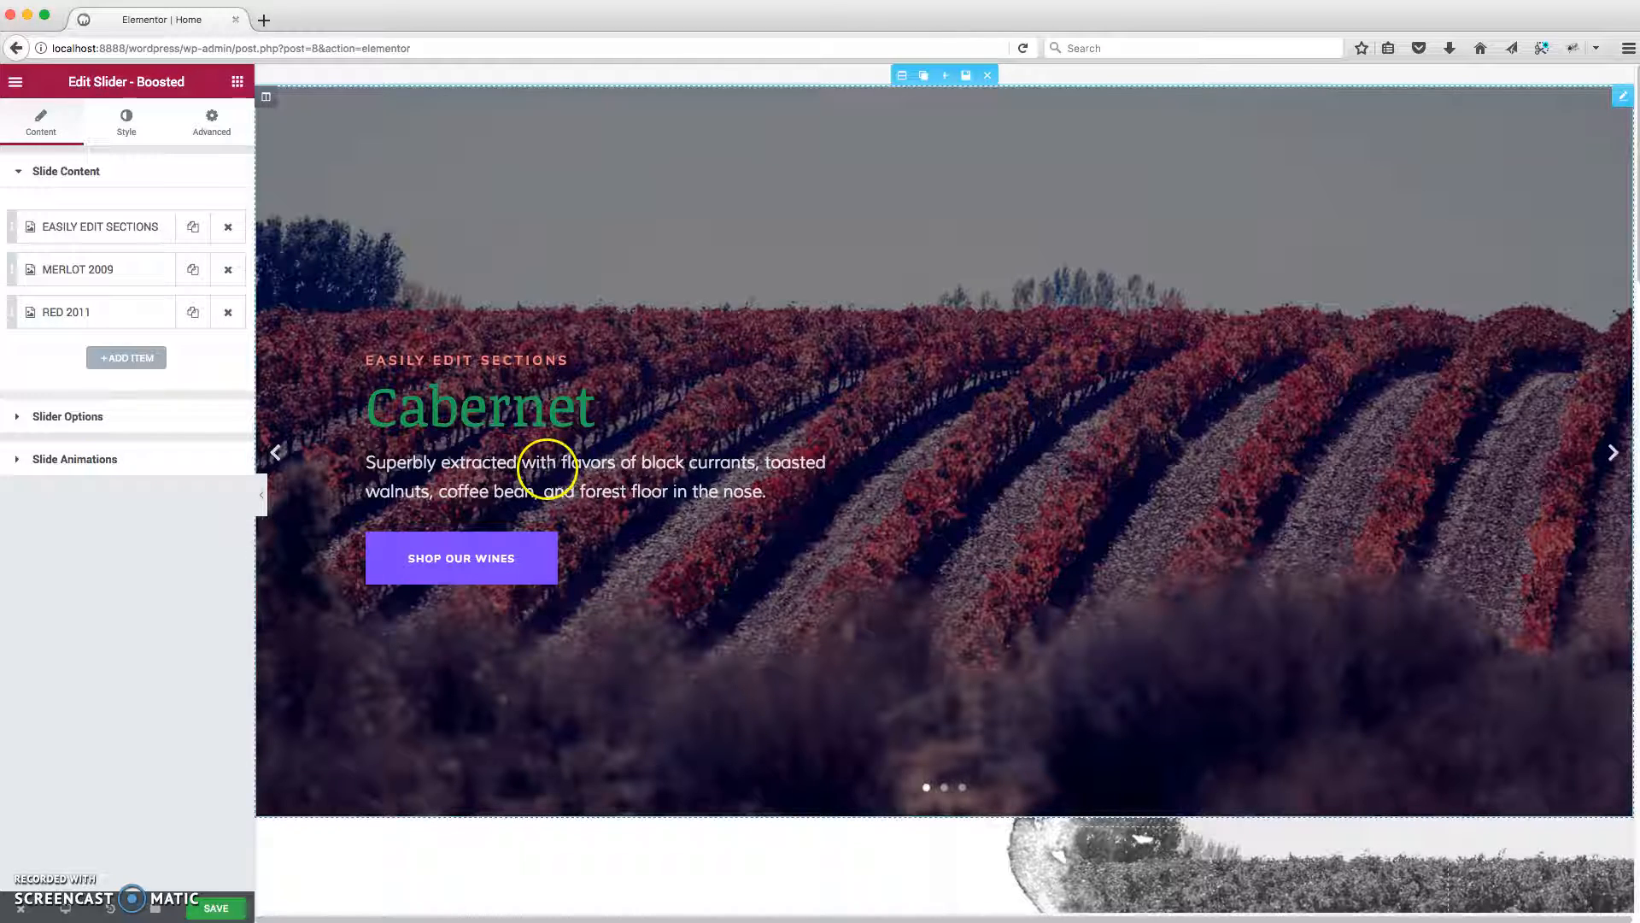
pyautogui.click(91, 427)
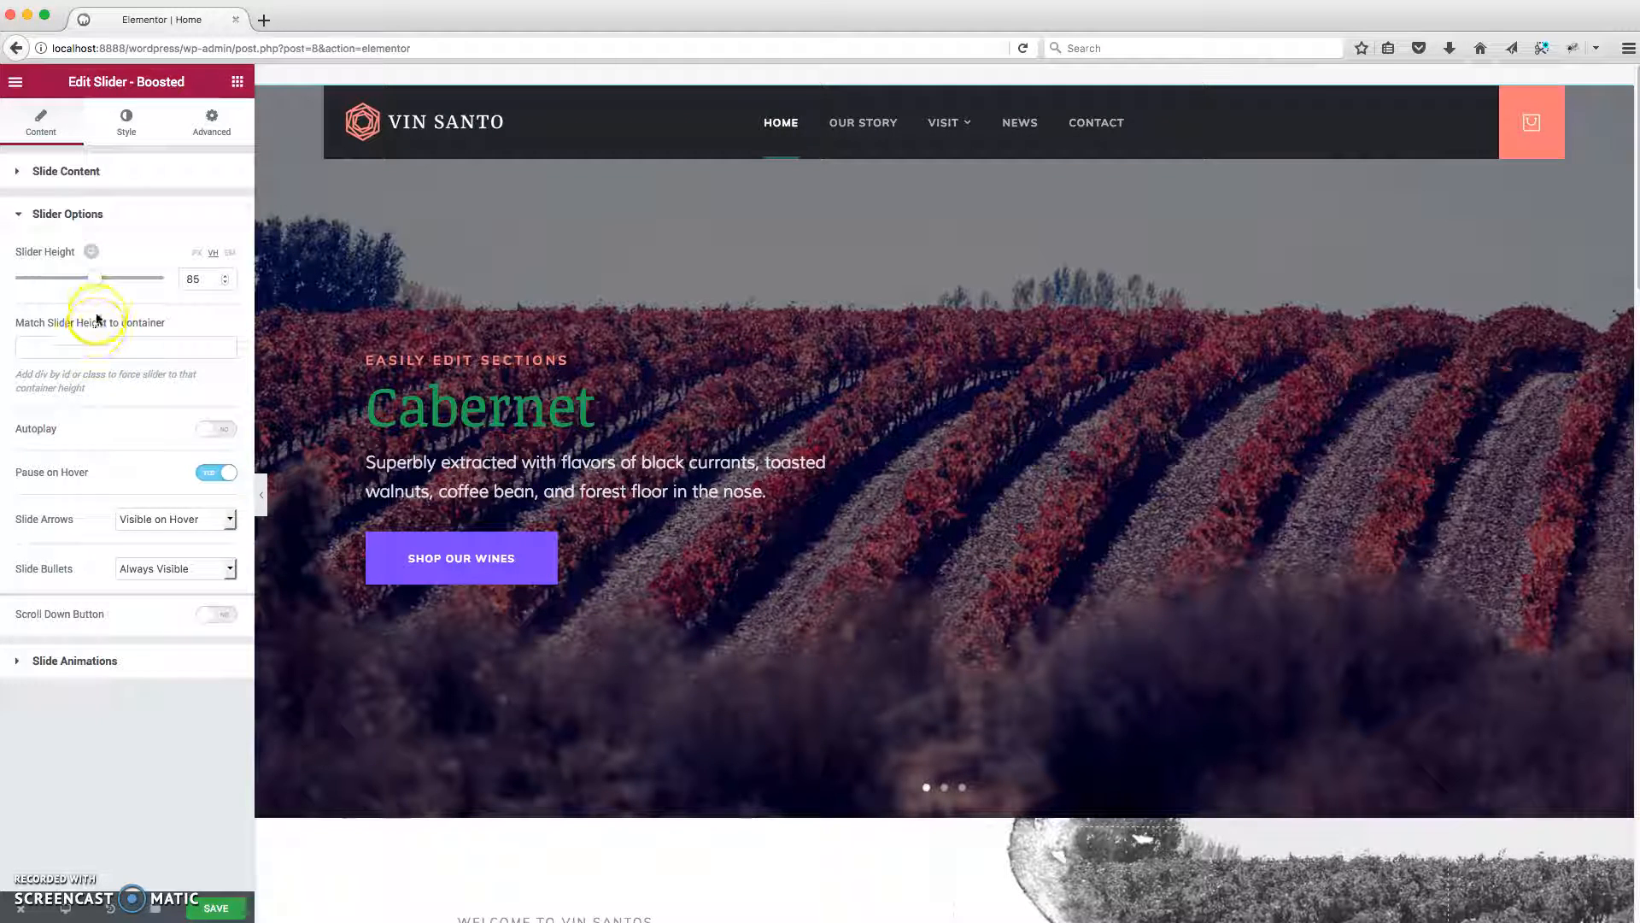
pyautogui.moveTo(93, 284)
pyautogui.mouseDown()
pyautogui.moveTo(70, 283)
pyautogui.moveTo(196, 309)
pyautogui.moveTo(87, 287)
pyautogui.mouseUp()
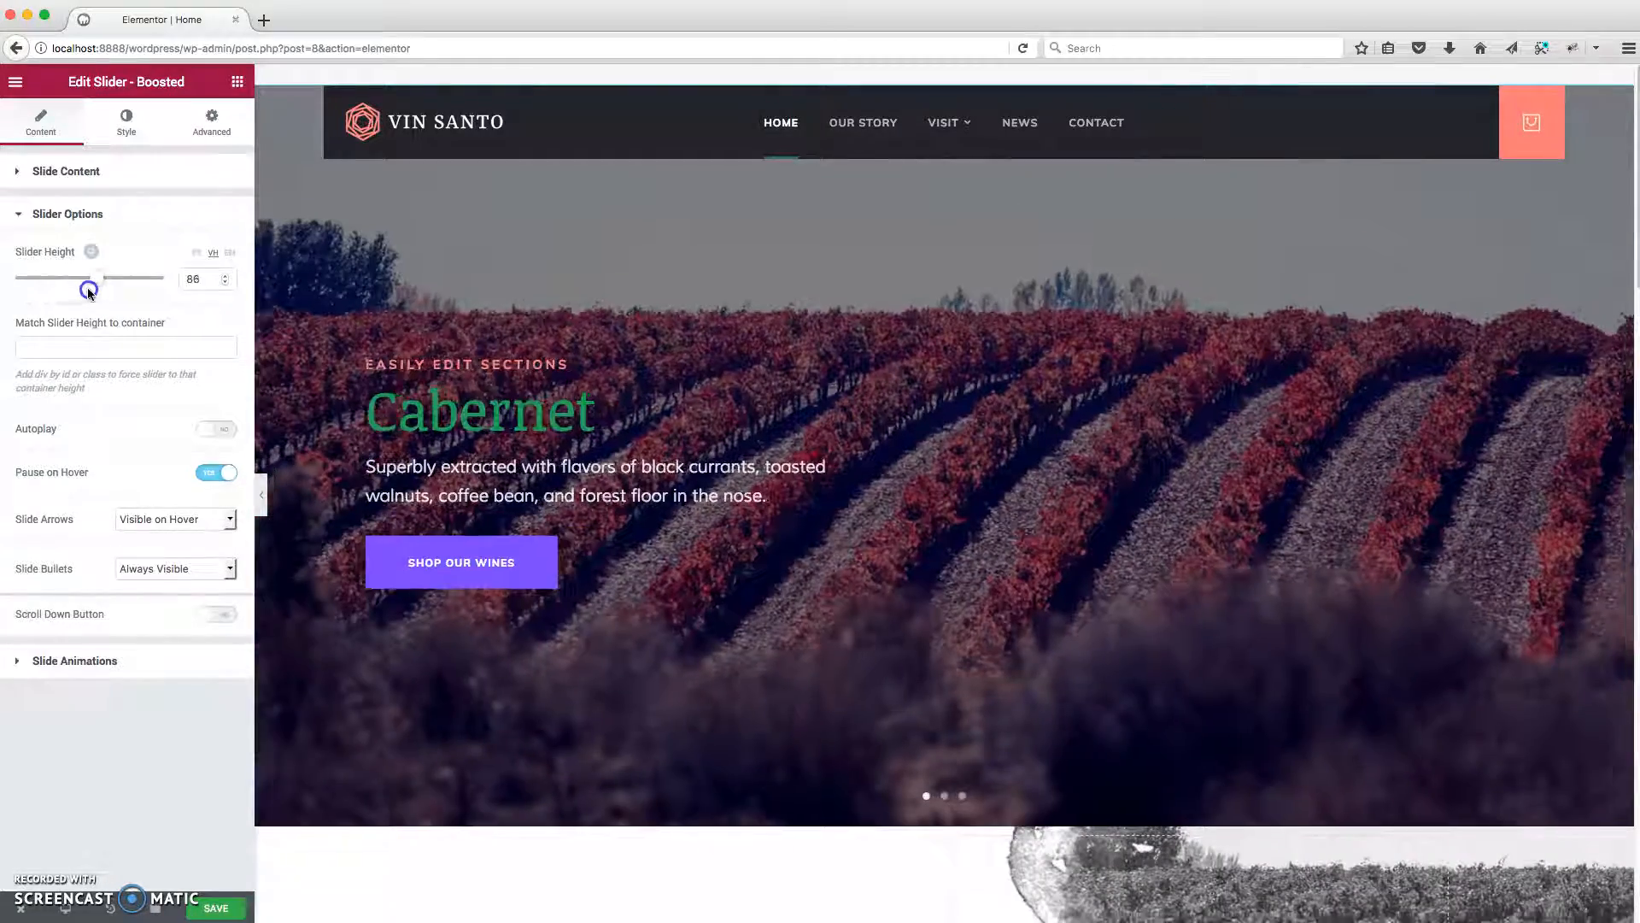
pyautogui.click(215, 430)
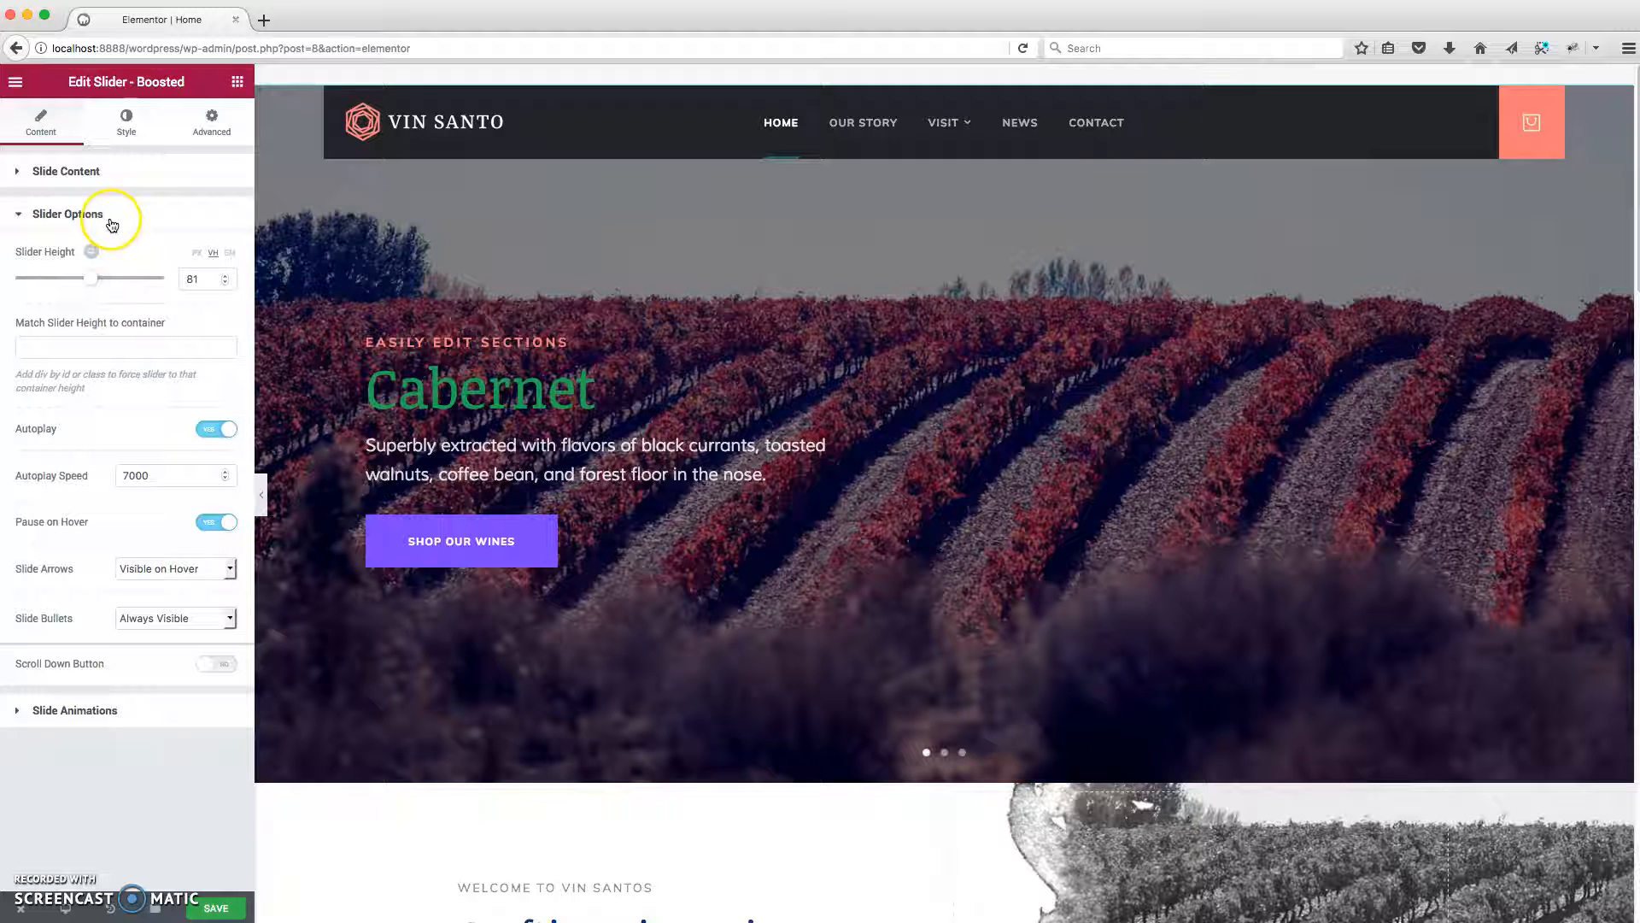
pyautogui.click(68, 213)
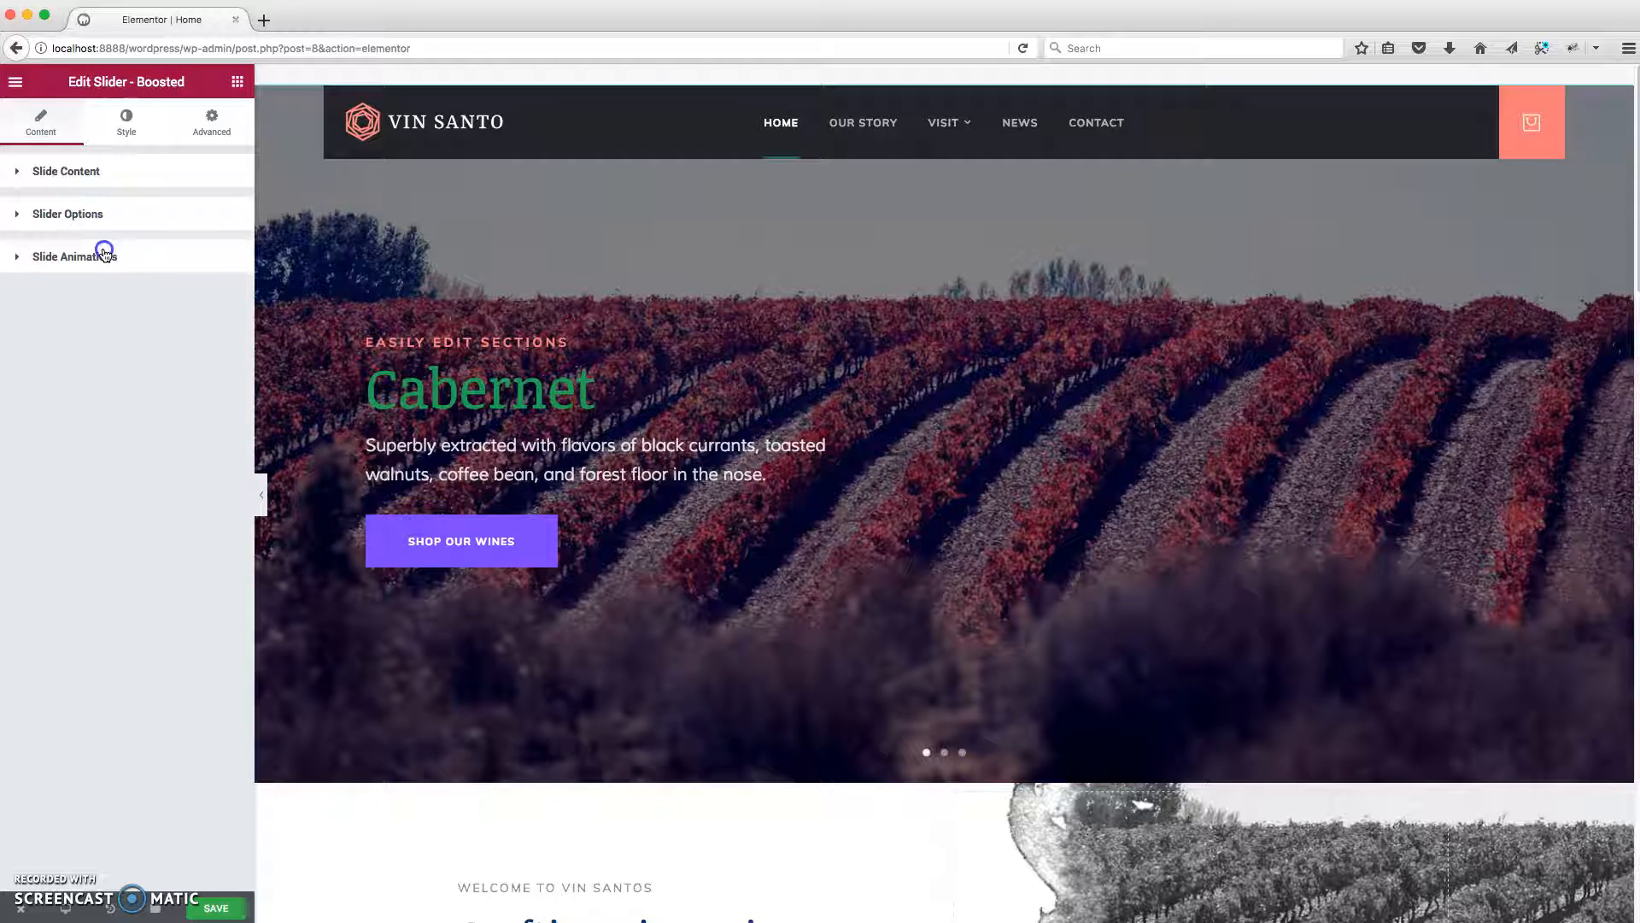
# Step: Preview the slide text's Fade Up animation on the next slide and set the animation delay to No delay
pyautogui.click(103, 253)
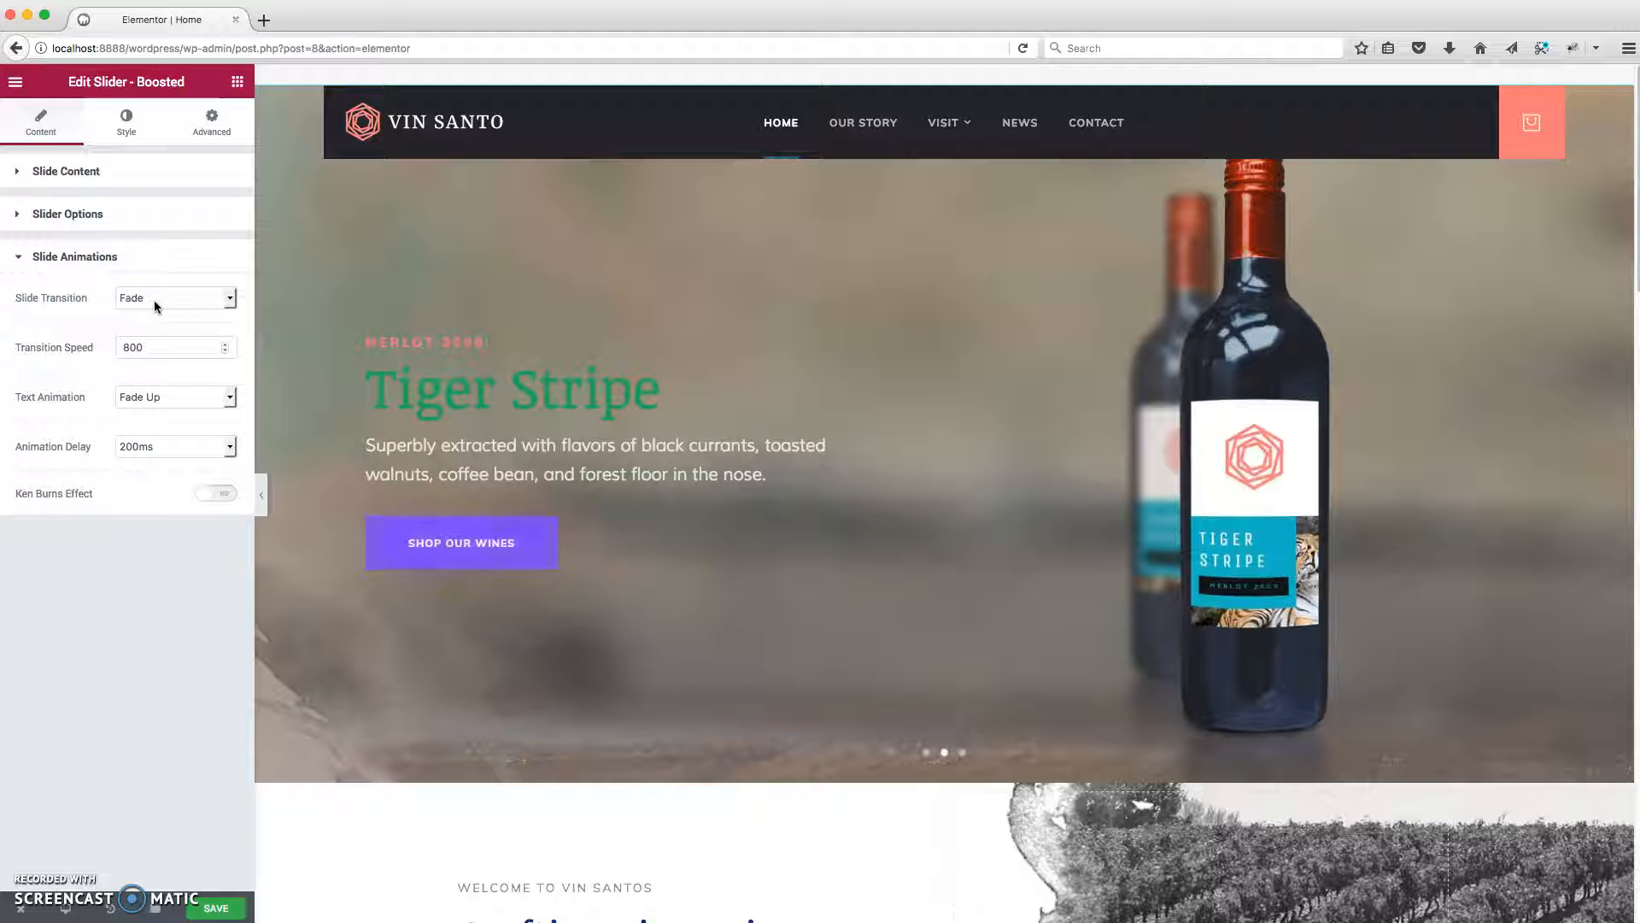
pyautogui.click(154, 398)
pyautogui.click(154, 398)
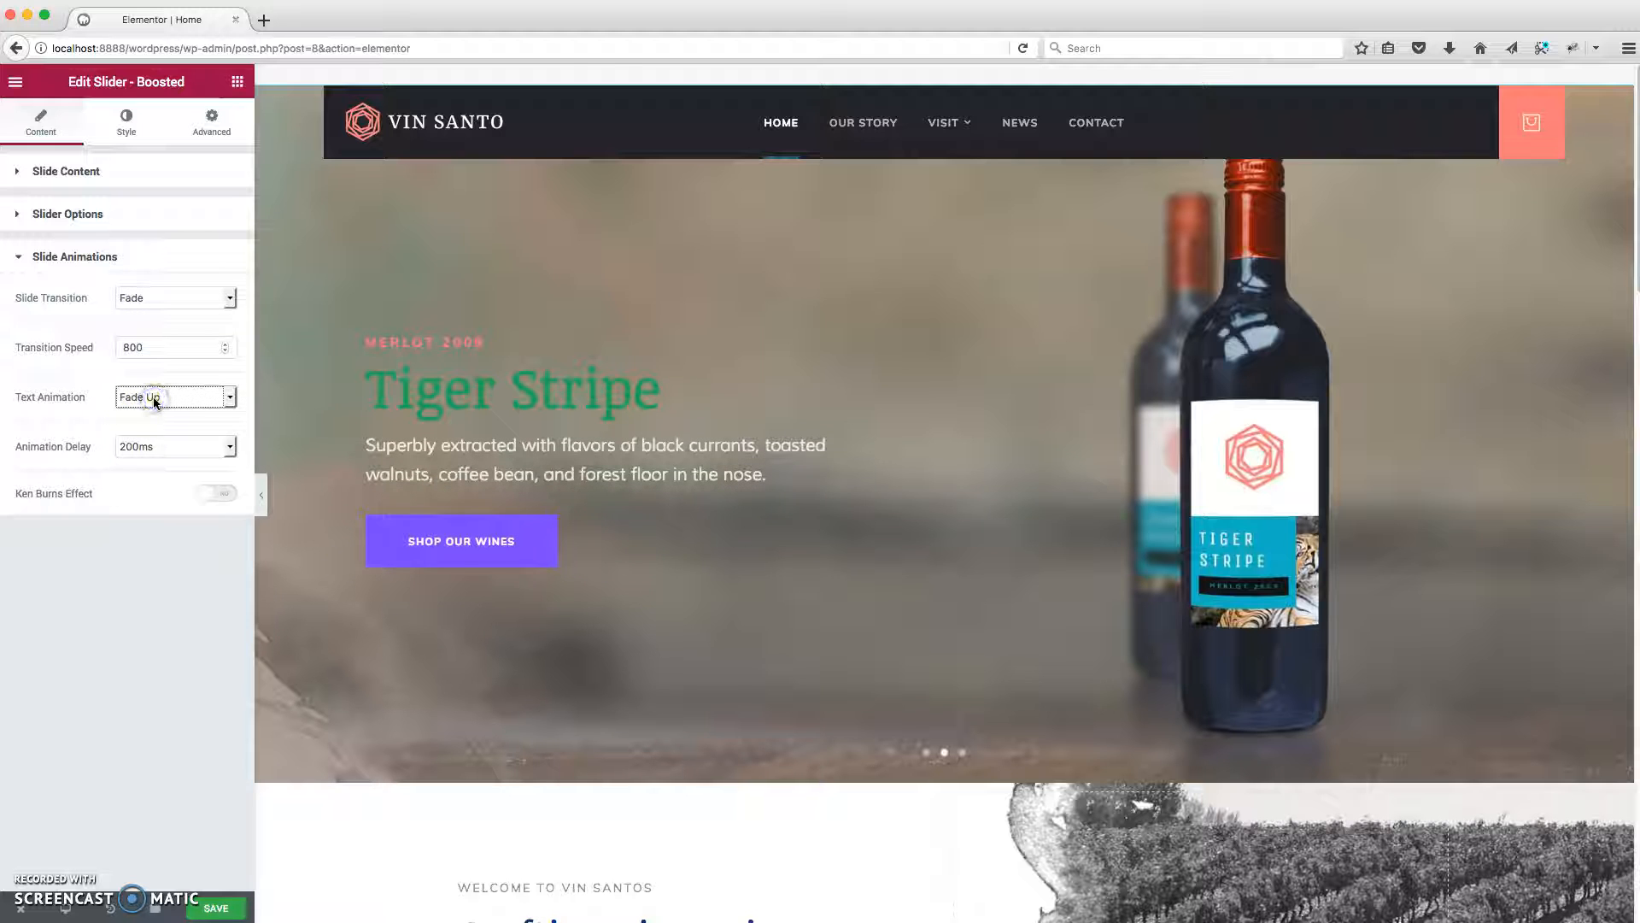
pyautogui.click(1613, 435)
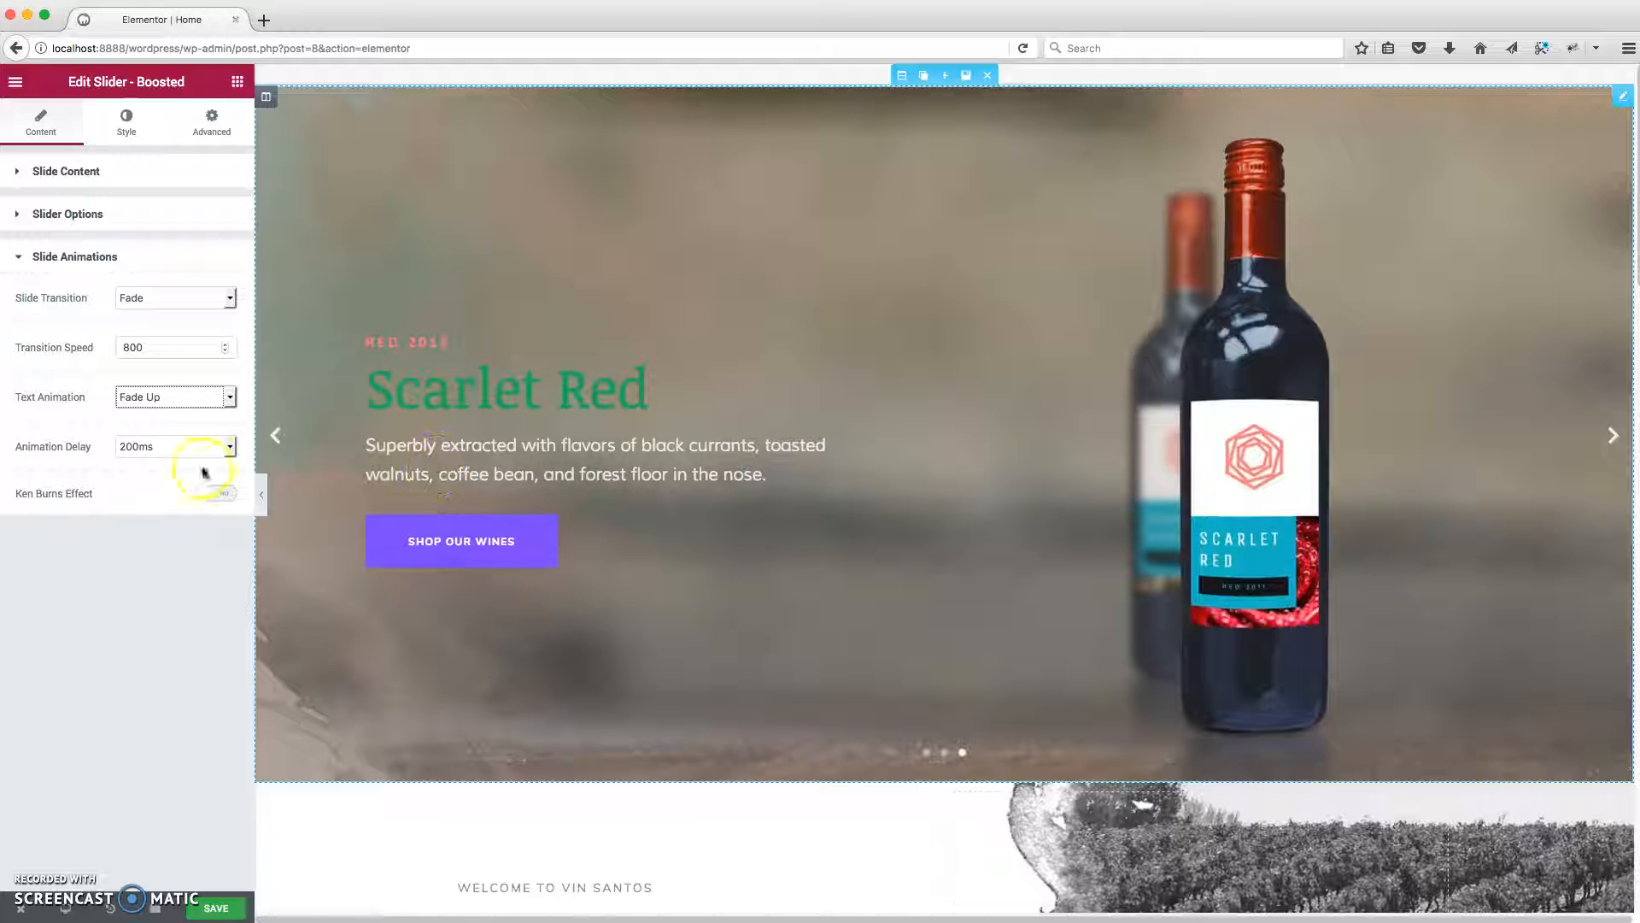
pyautogui.click(201, 437)
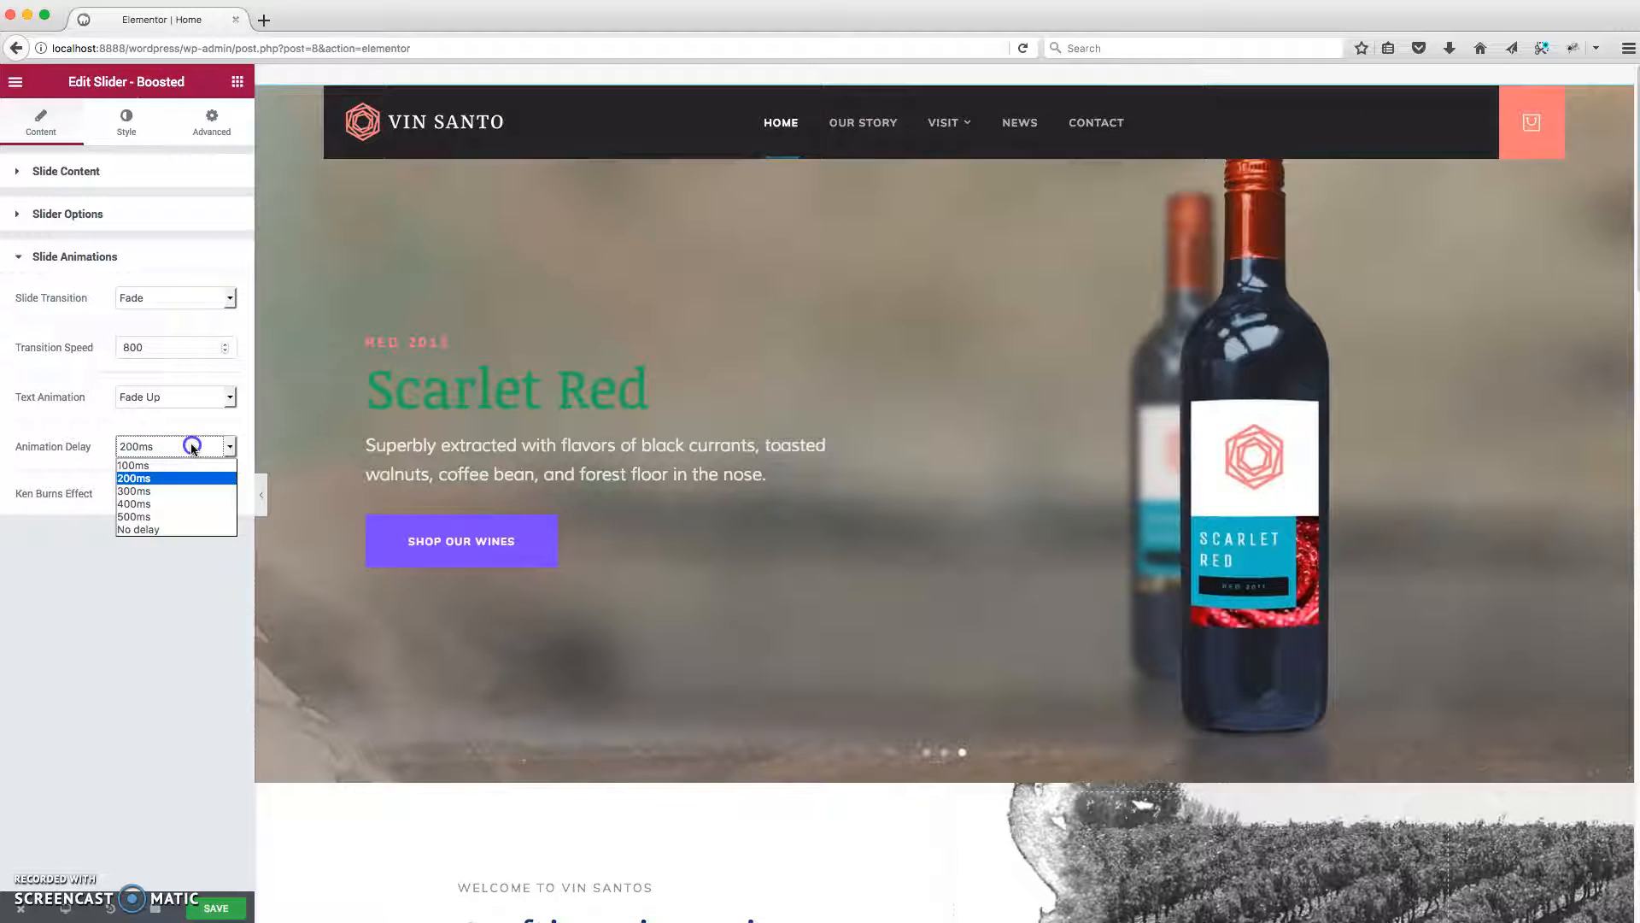
pyautogui.click(162, 530)
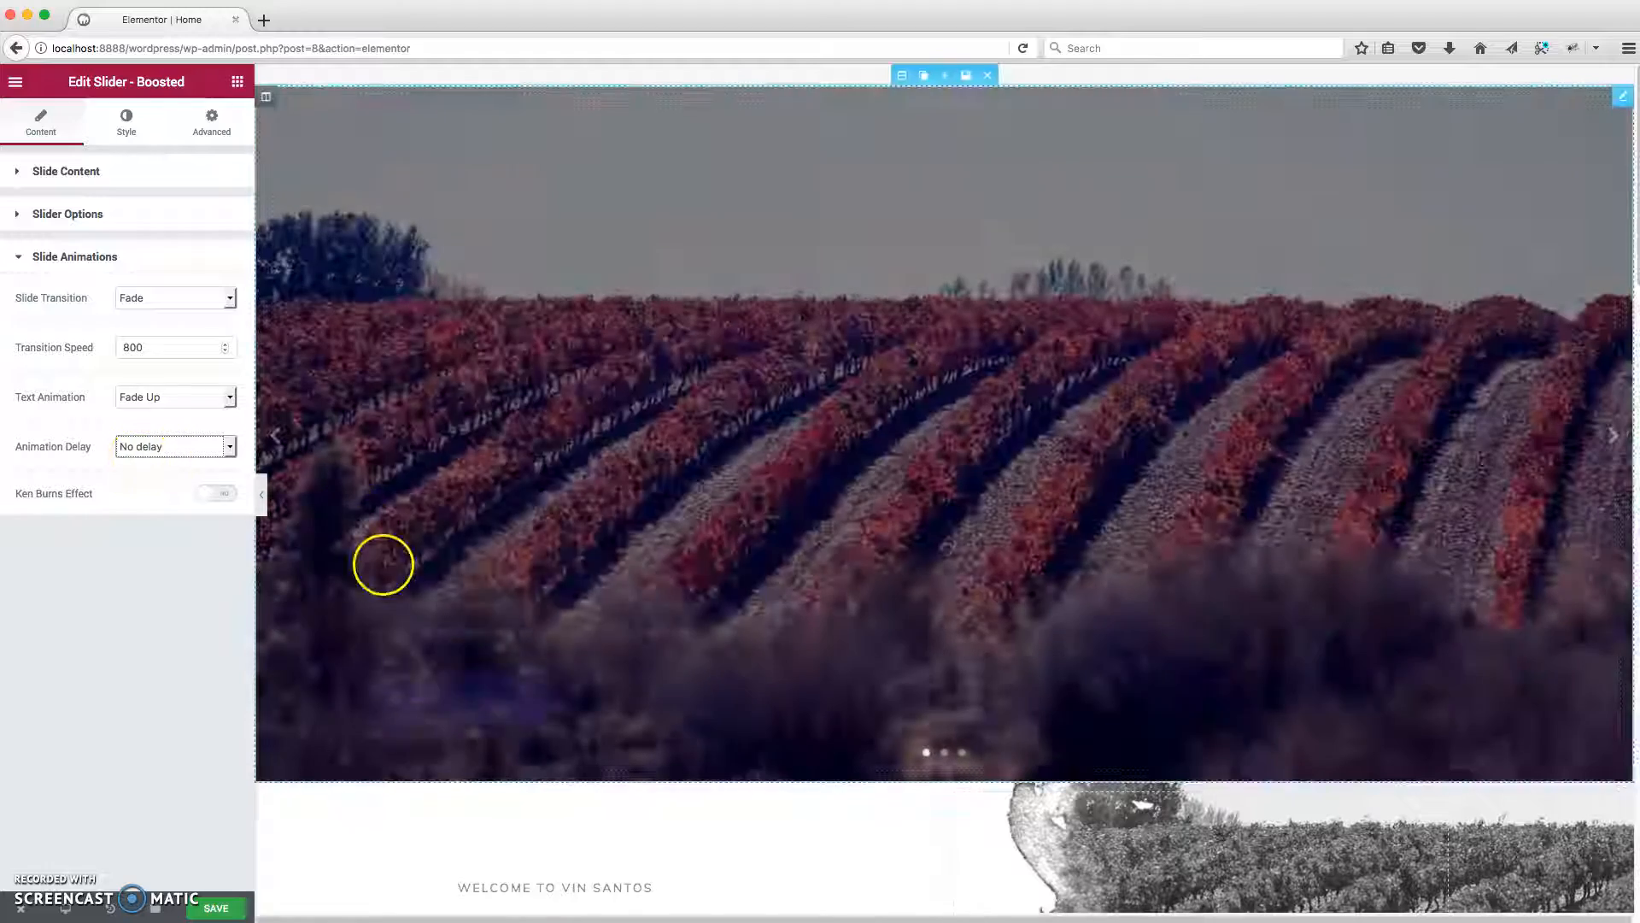
# Step: Try No Animation as the slide text animation and preview it by advancing through the slides
pyautogui.click(188, 397)
pyautogui.click(171, 417)
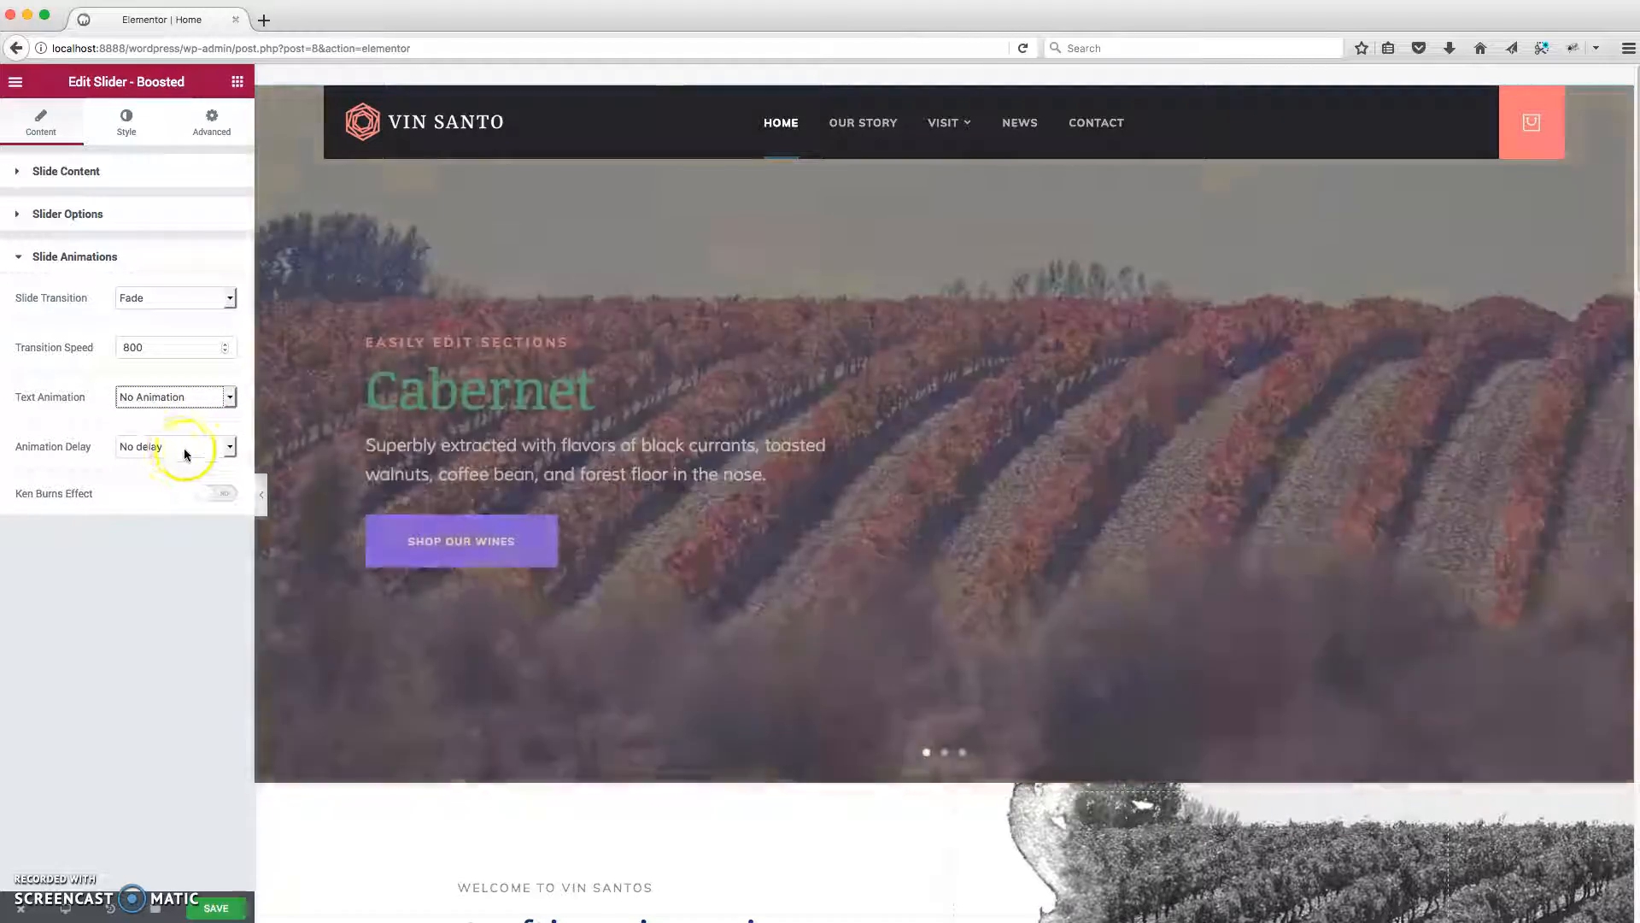
pyautogui.click(1610, 439)
pyautogui.click(1610, 438)
pyautogui.click(1609, 438)
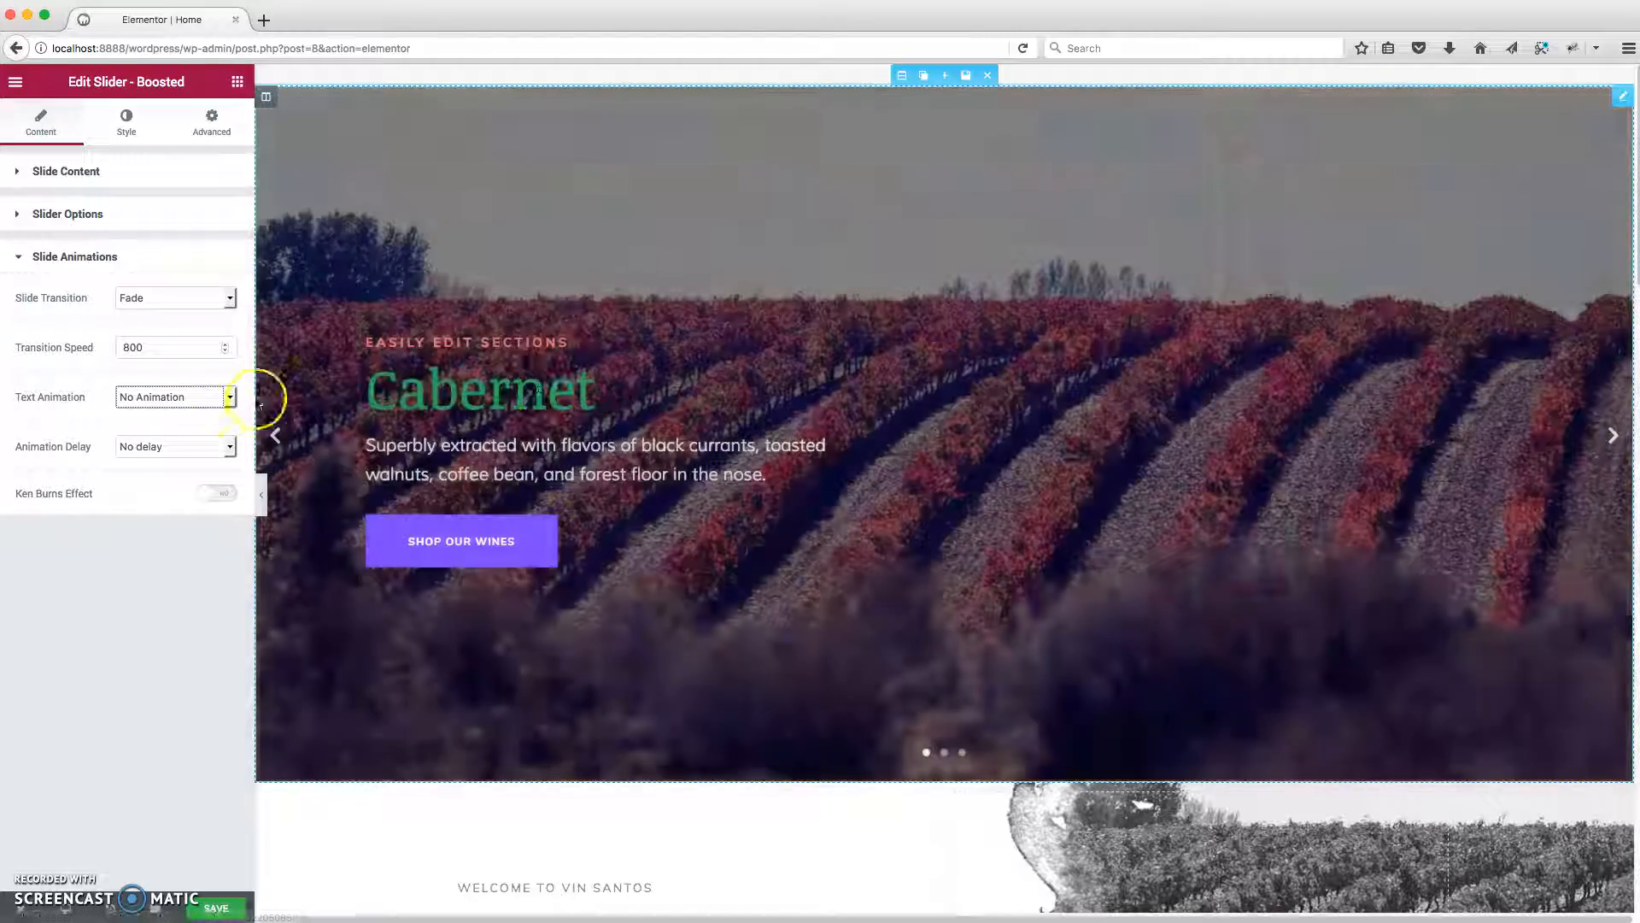
# Step: Set the slide text animation to Fade Left and reopen the list of slides
pyautogui.click(175, 396)
pyautogui.click(147, 492)
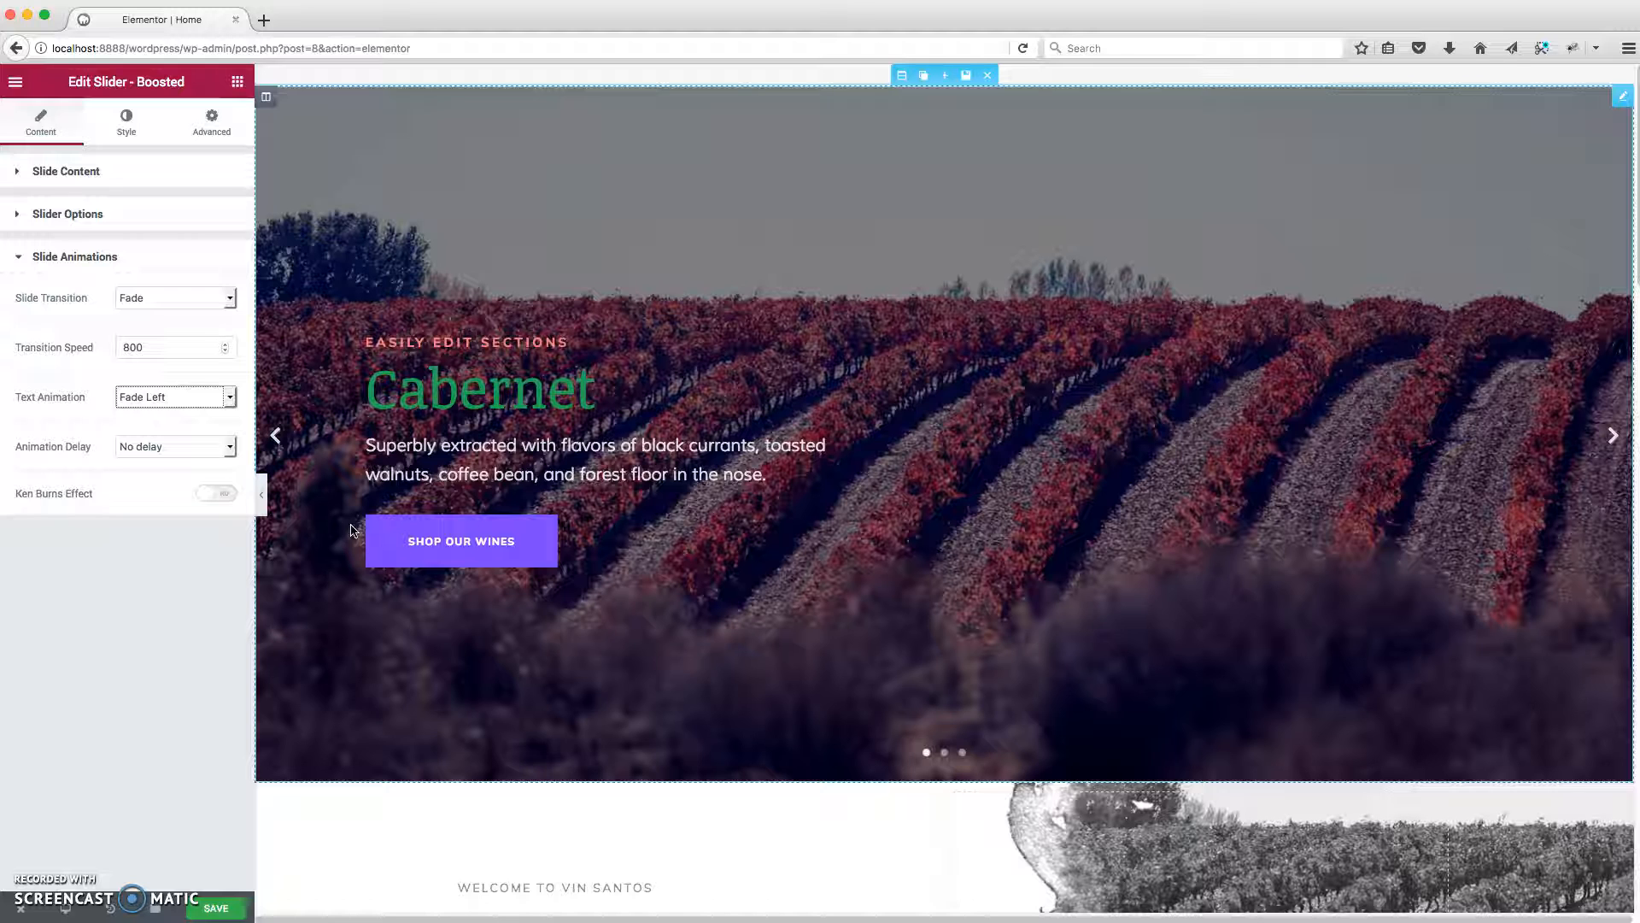
pyautogui.click(68, 183)
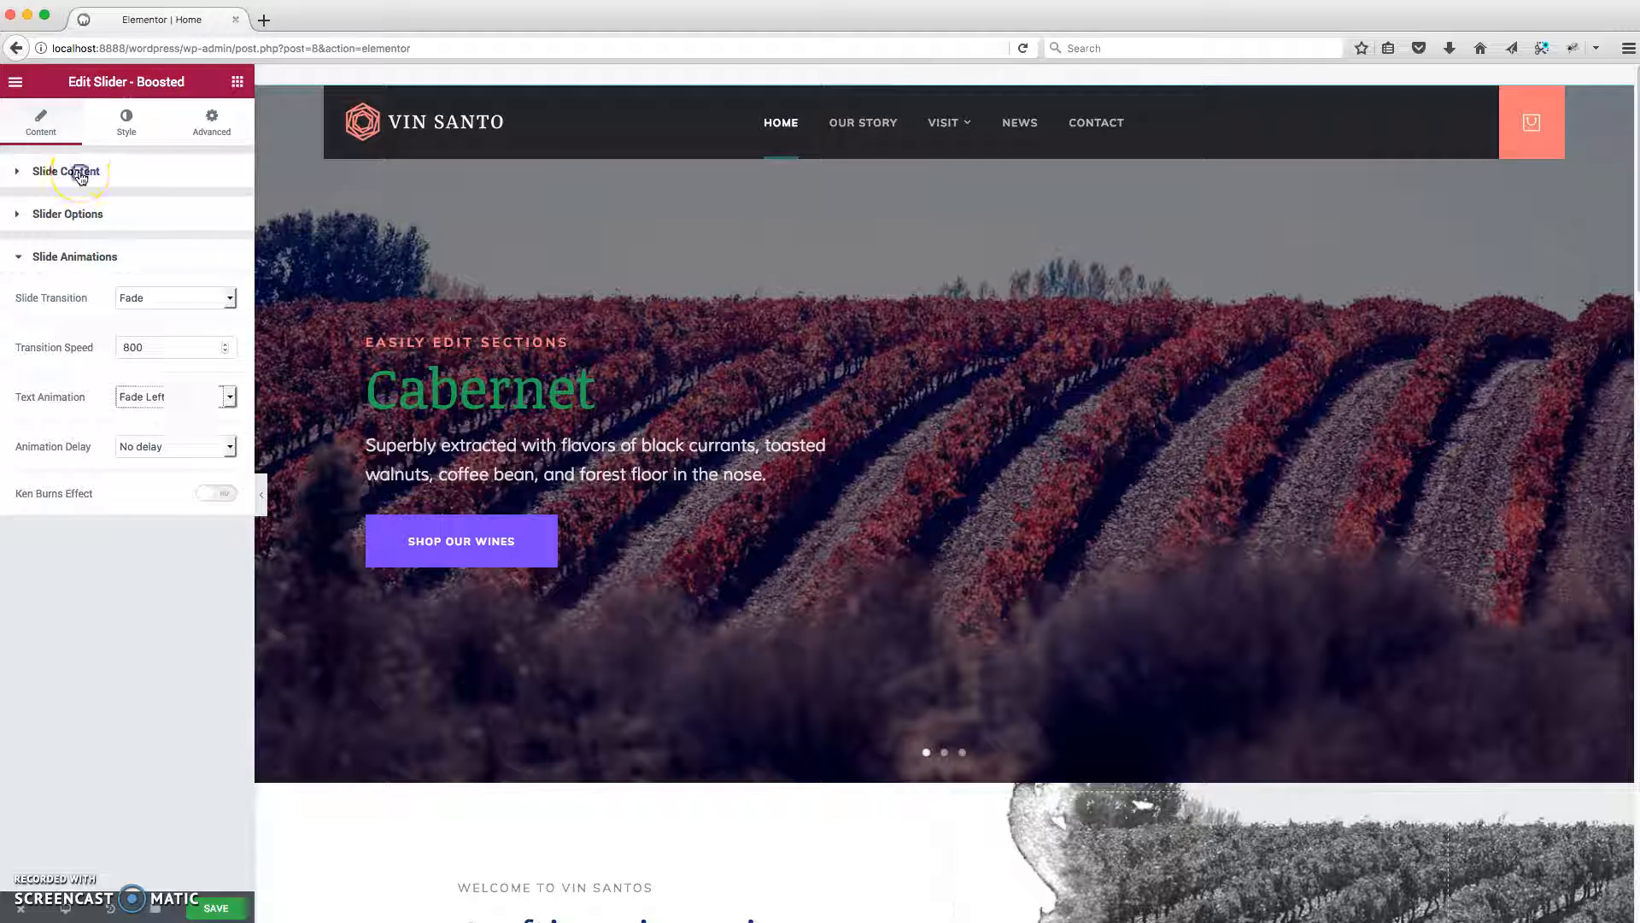
pyautogui.click(79, 169)
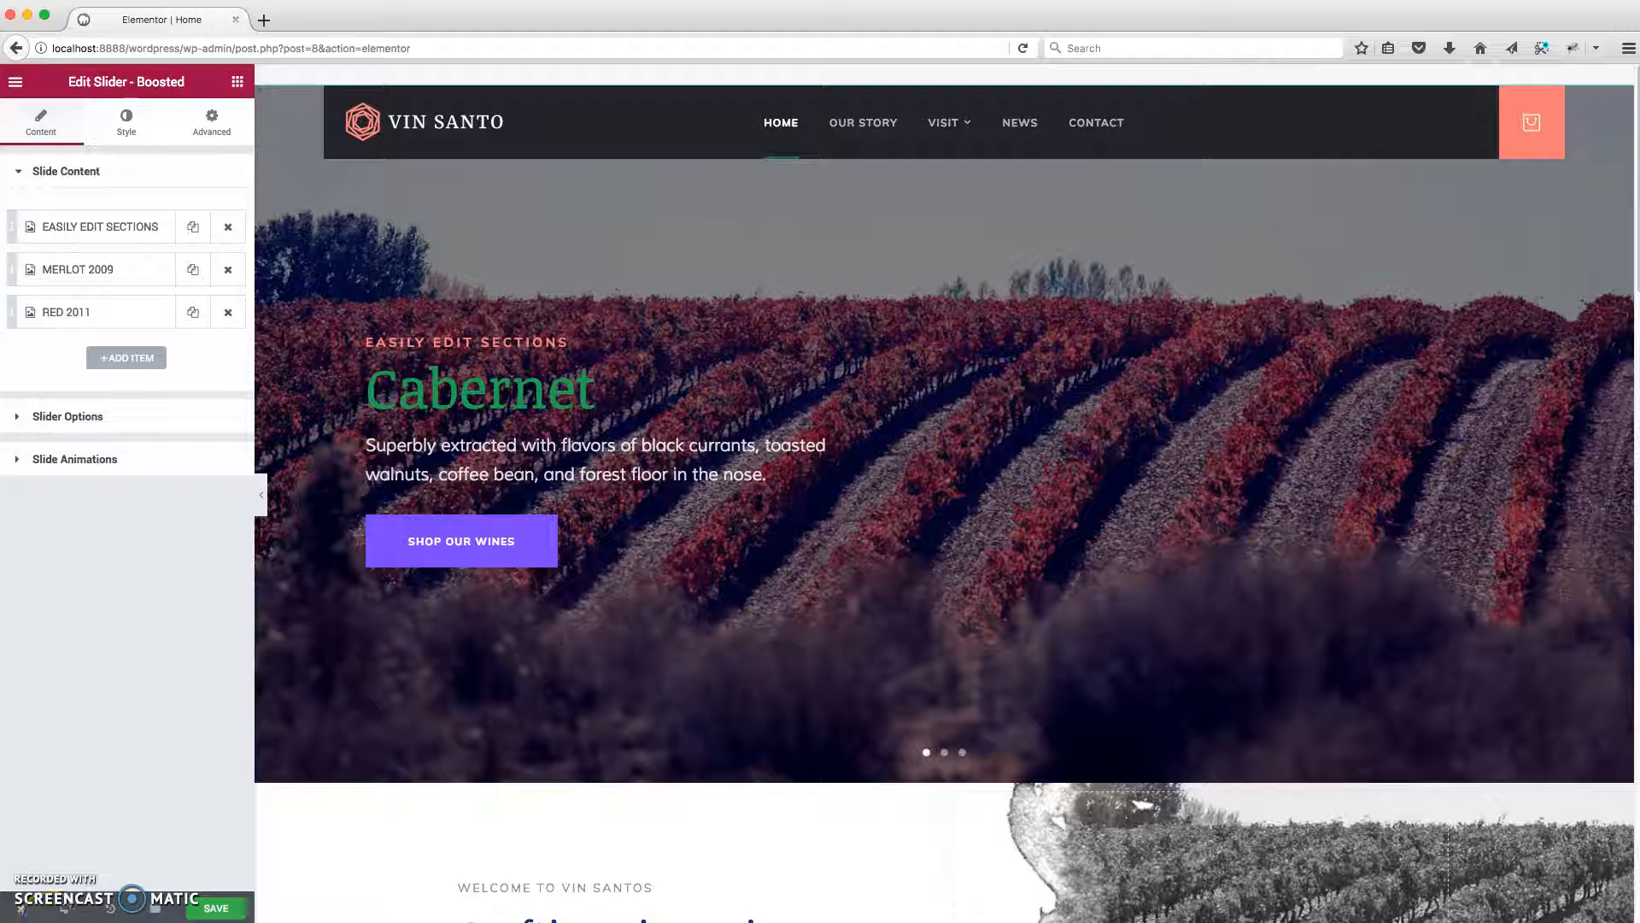